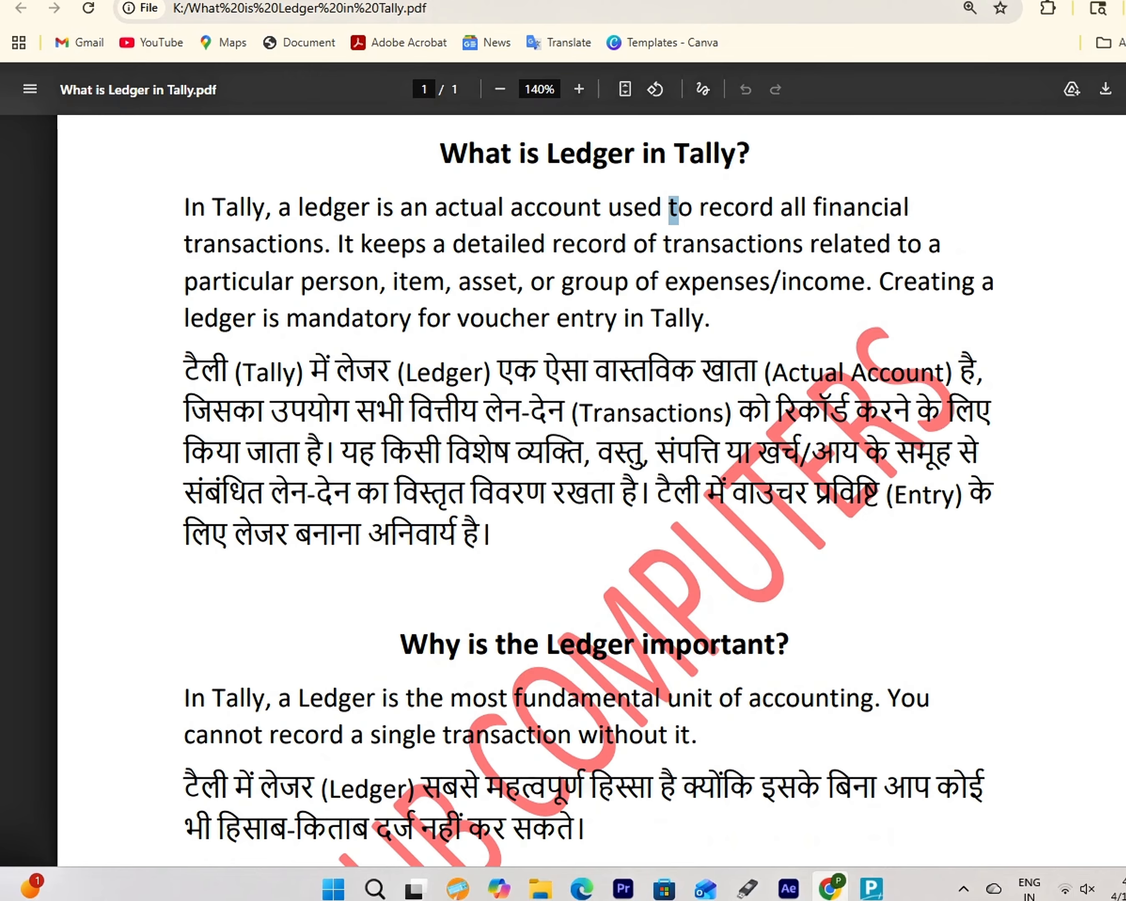
- Highlight passages of the Hindi tutorial text, ending with the 'Let's create Ledger in Tally Prime' line
{"action": "left_click", "coordinate": [673, 209]}
{"action": "left_click_drag", "start_coordinate": [369, 535], "coordinate": [493, 536]}
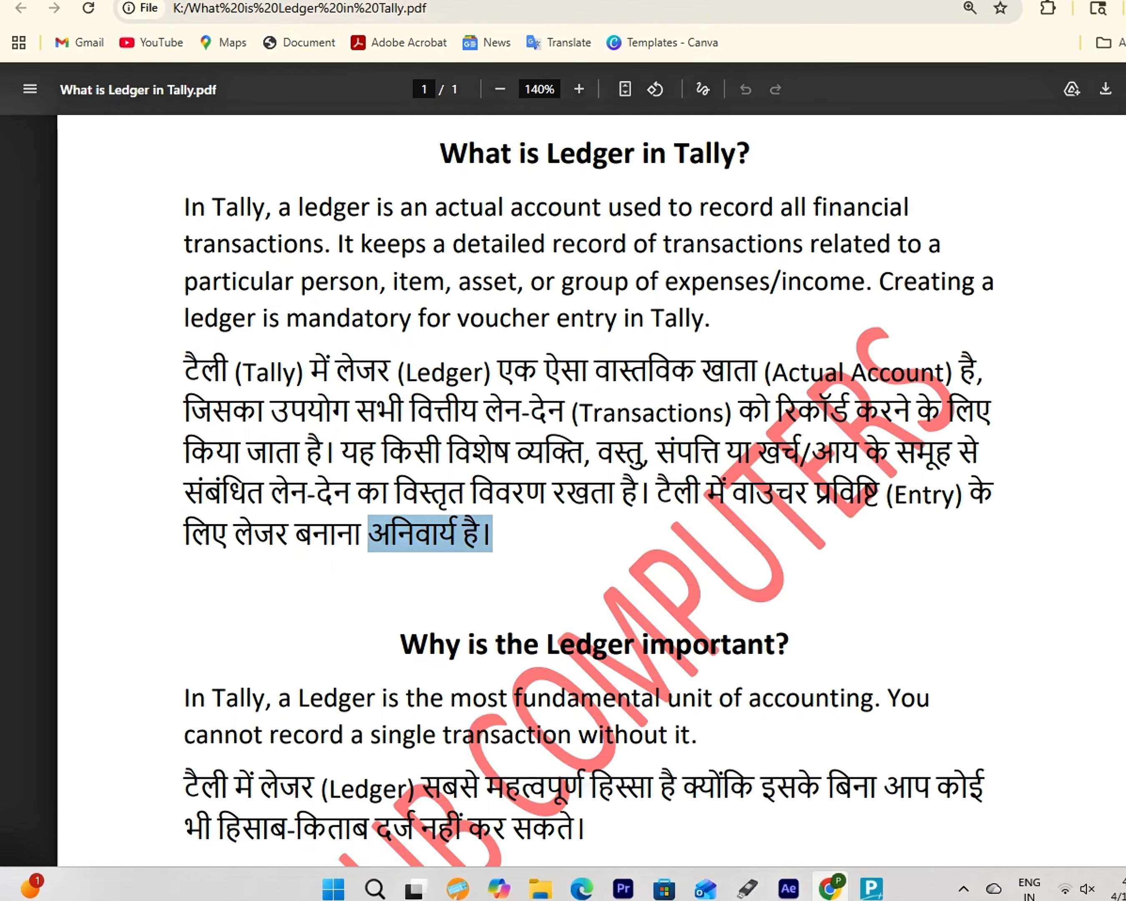
{"action": "left_click", "coordinate": [495, 537]}
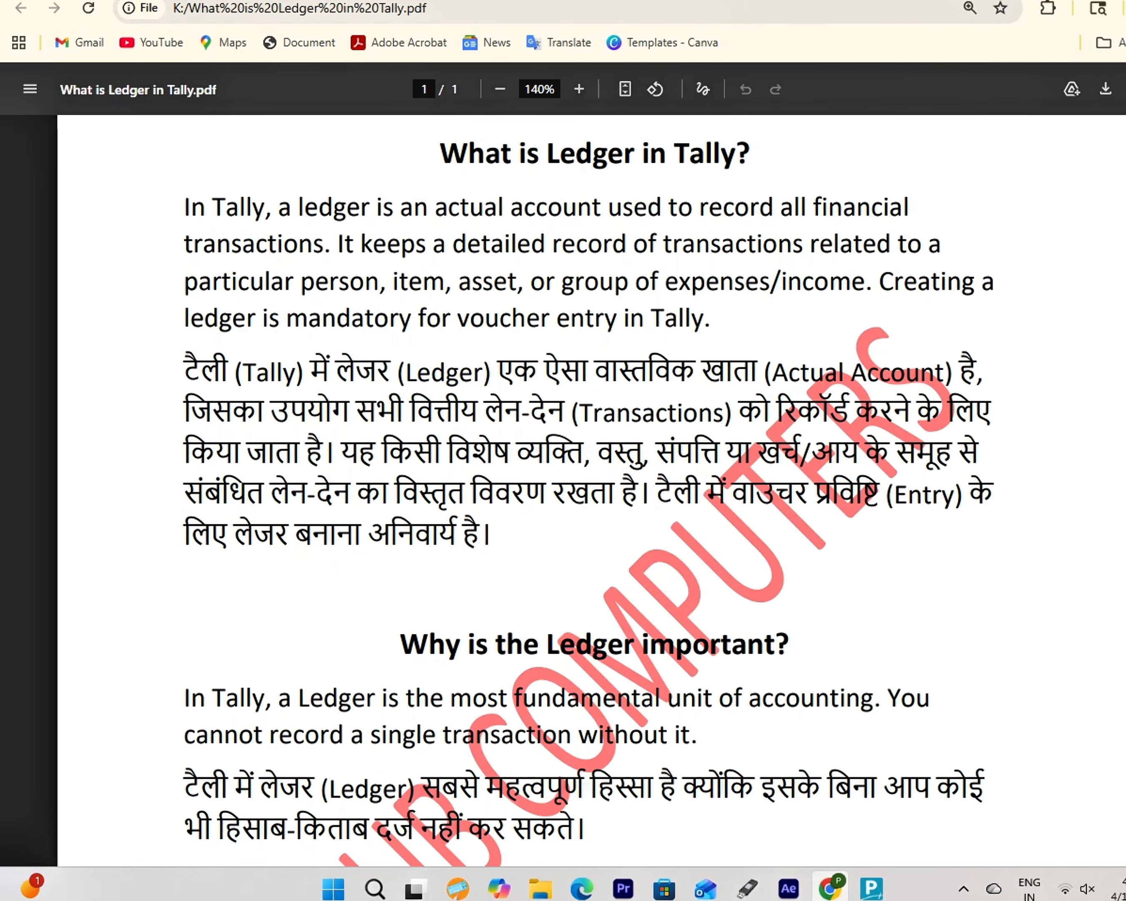
{"action": "scroll", "coordinate": [591, 475], "scroll_direction": "down", "scroll_amount": 9}
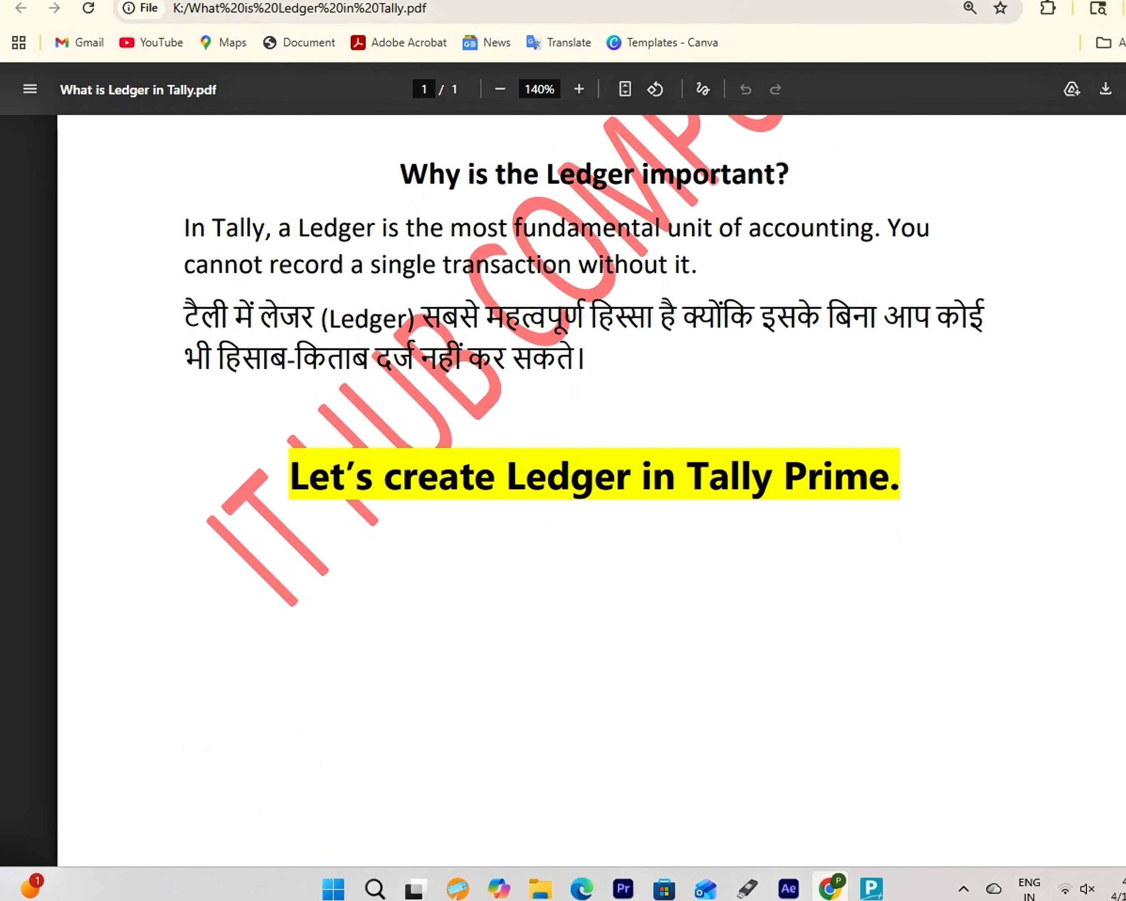
{"action": "scroll", "coordinate": [590, 474], "scroll_direction": "up", "scroll_amount": 4}
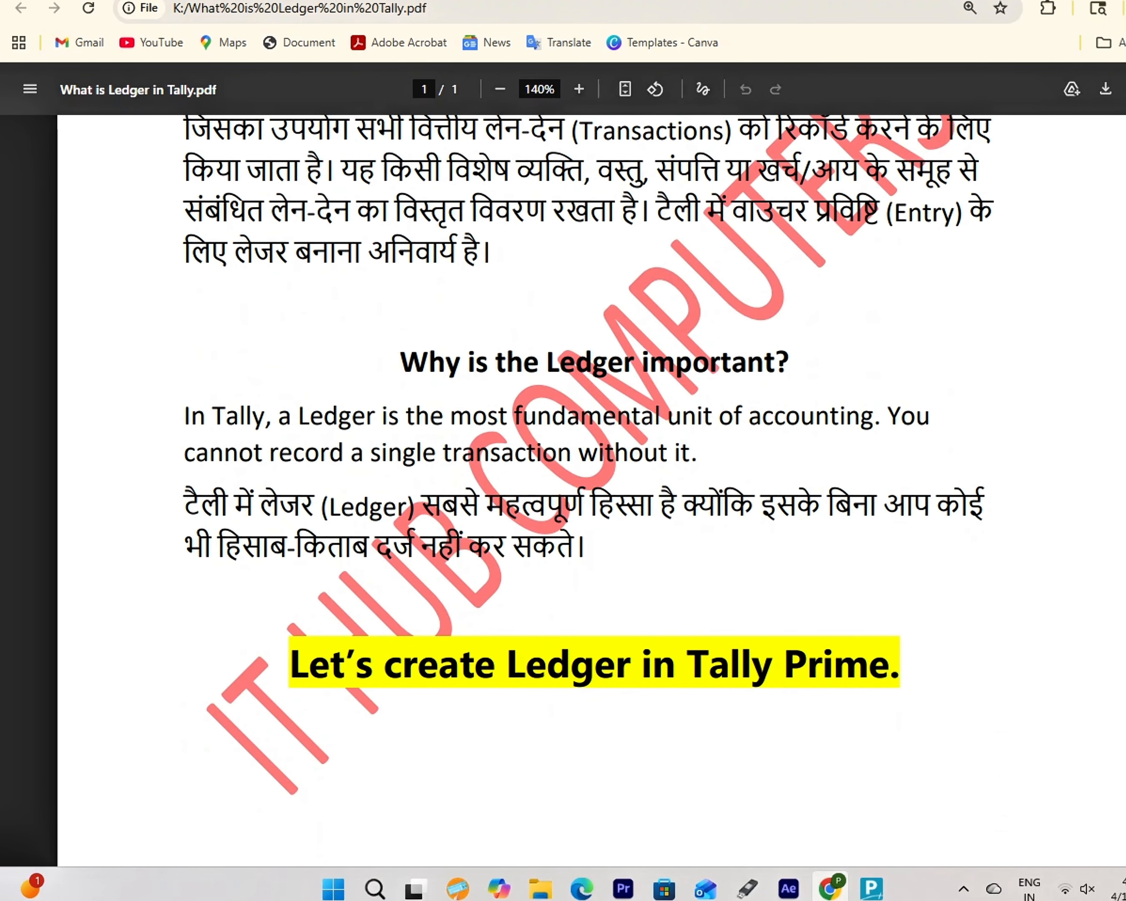
{"action": "left_click_drag", "start_coordinate": [655, 211], "coordinate": [994, 214]}
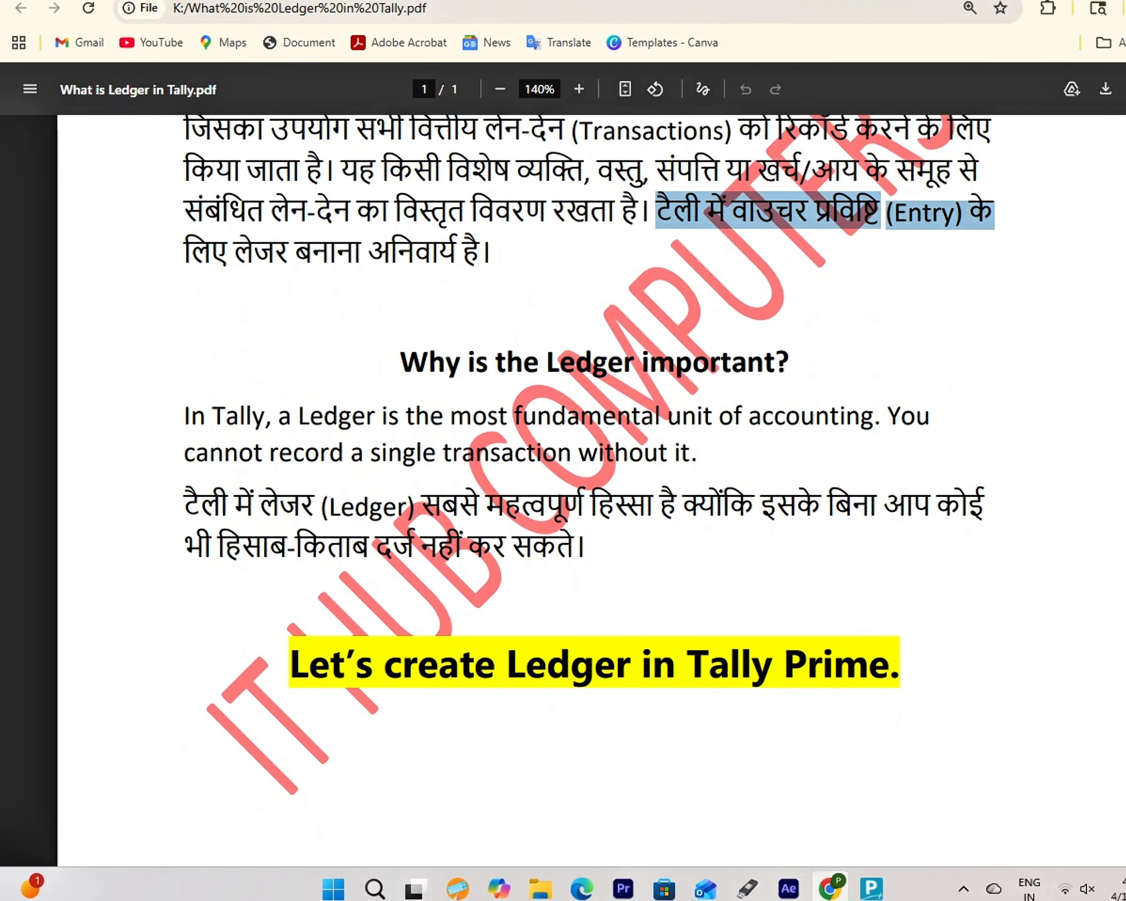
{"action": "left_click", "coordinate": [186, 254]}
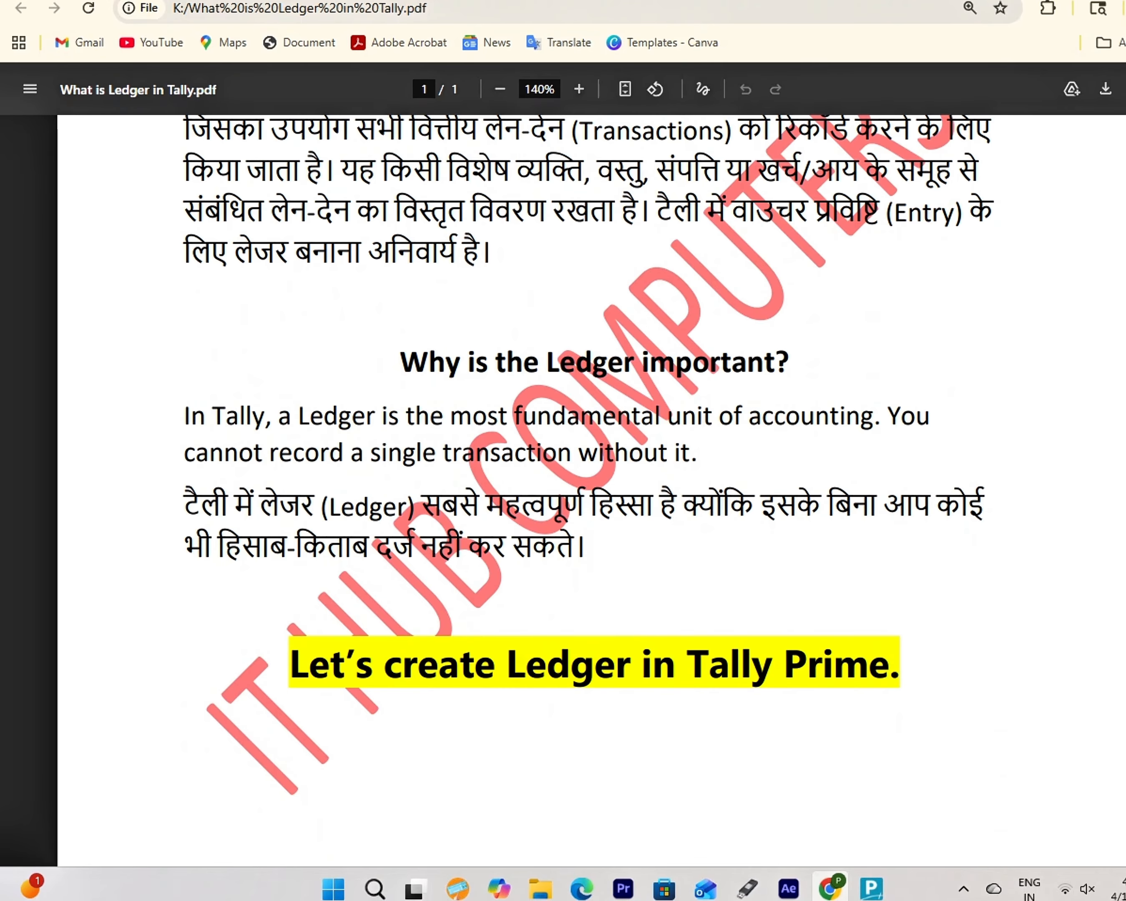
{"action": "left_click_drag", "start_coordinate": [330, 669], "coordinate": [870, 669]}
{"action": "left_click", "coordinate": [870, 669]}
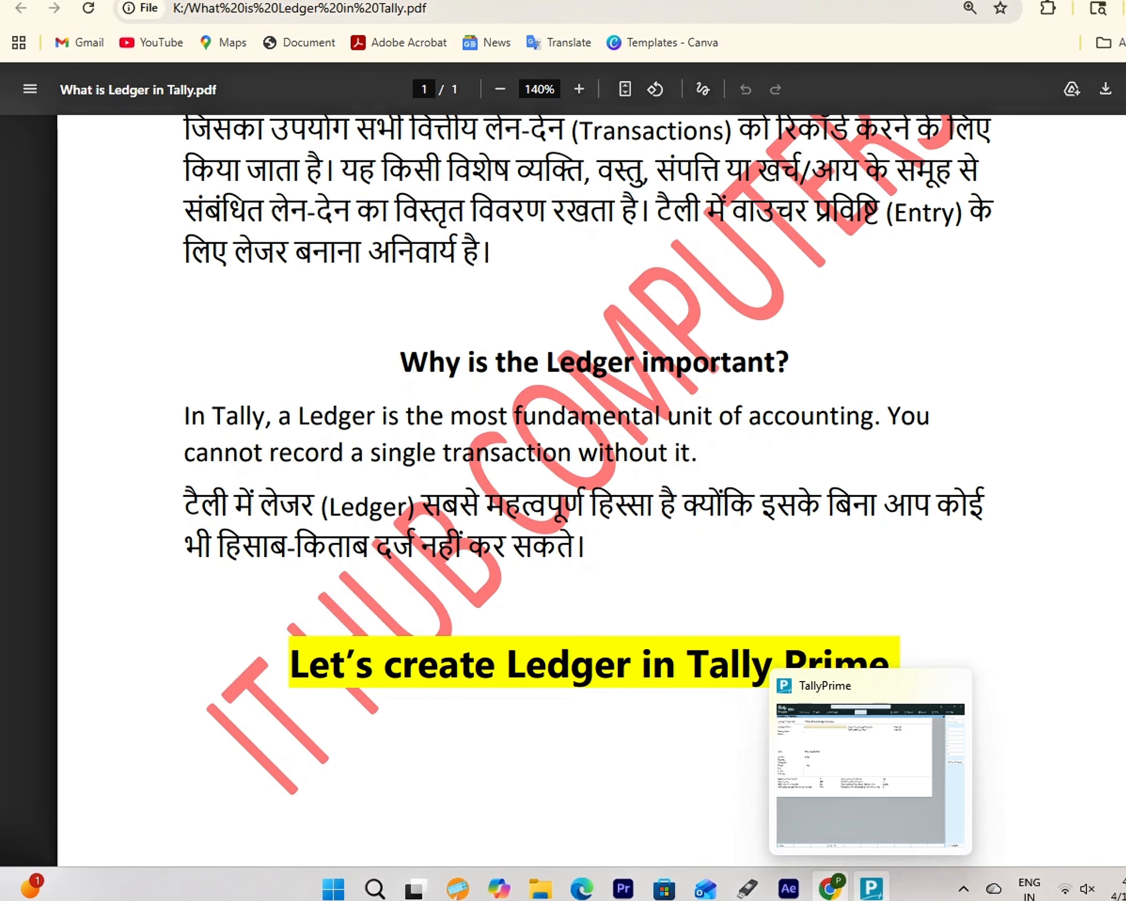
- Name the new company 'It Hub Computers', keep the mailing name, and set its address to Sikar
{"action": "left_click", "coordinate": [871, 888]}
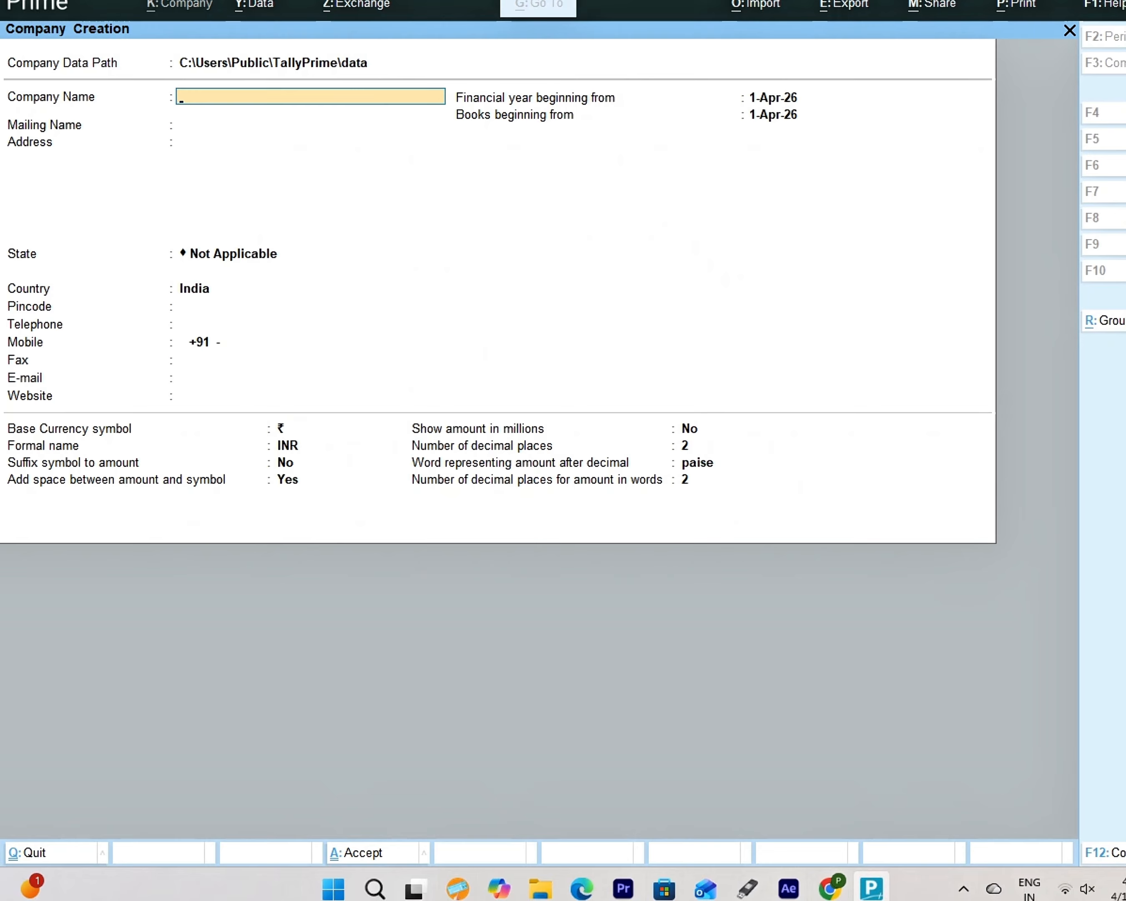
{"action": "type", "text": "It Hub Computers"}
{"action": "key", "text": "Return"}
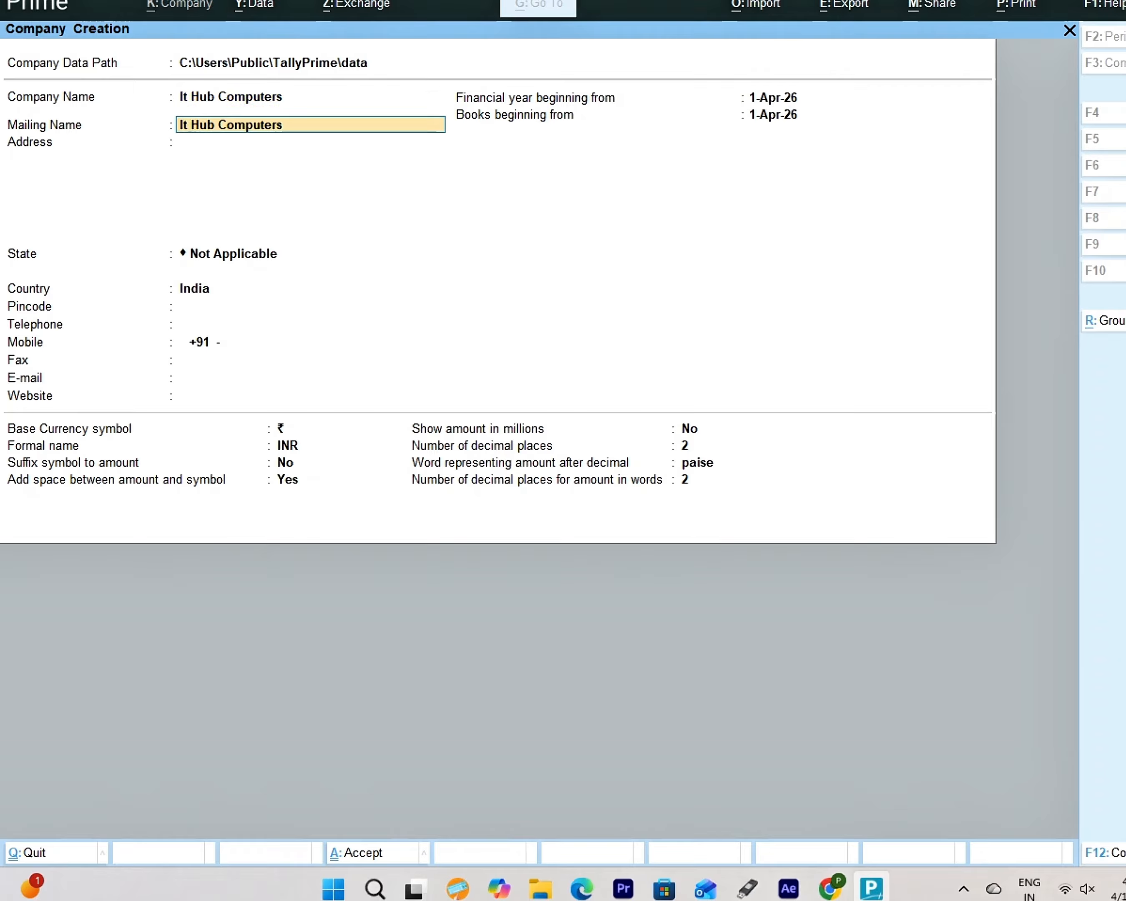
{"action": "key", "text": "Return"}
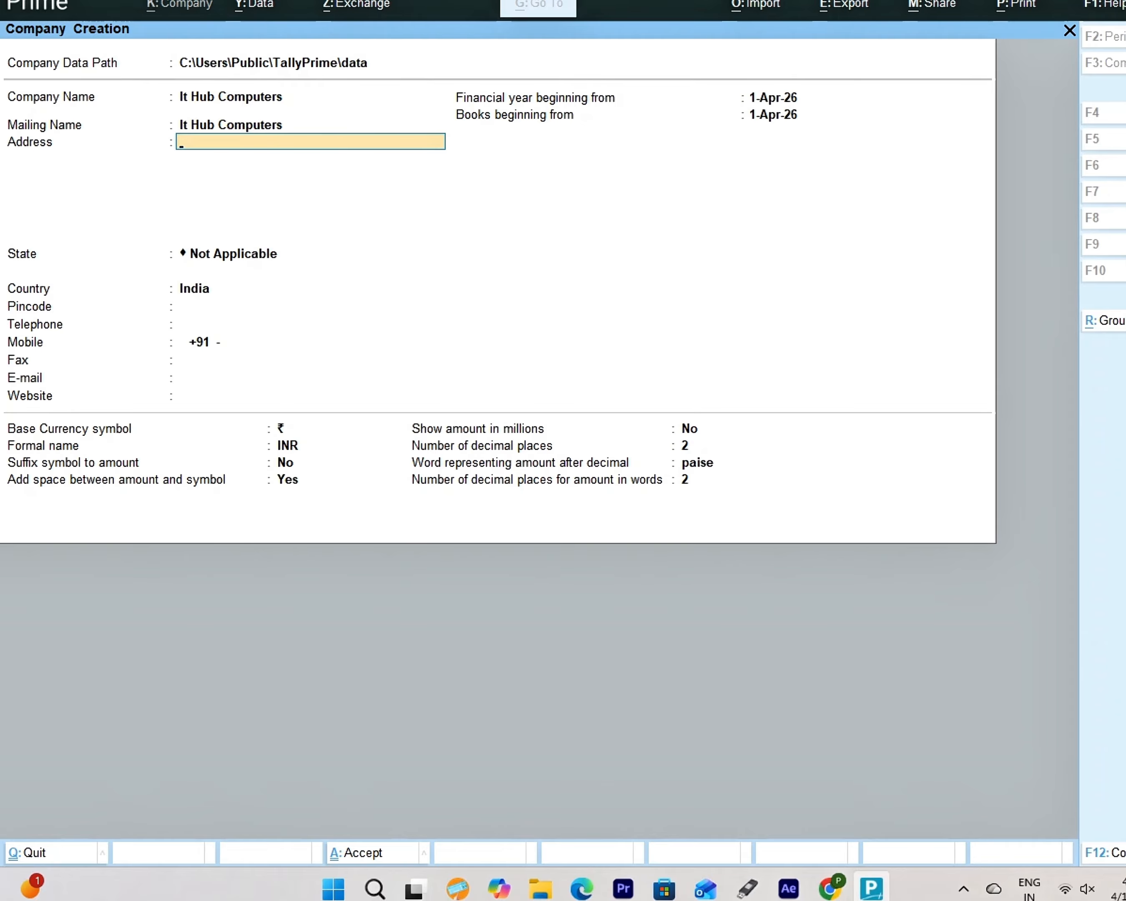
{"action": "type", "text": "Sikar"}
{"action": "key", "text": "Return"}
{"action": "key", "text": "Return"}
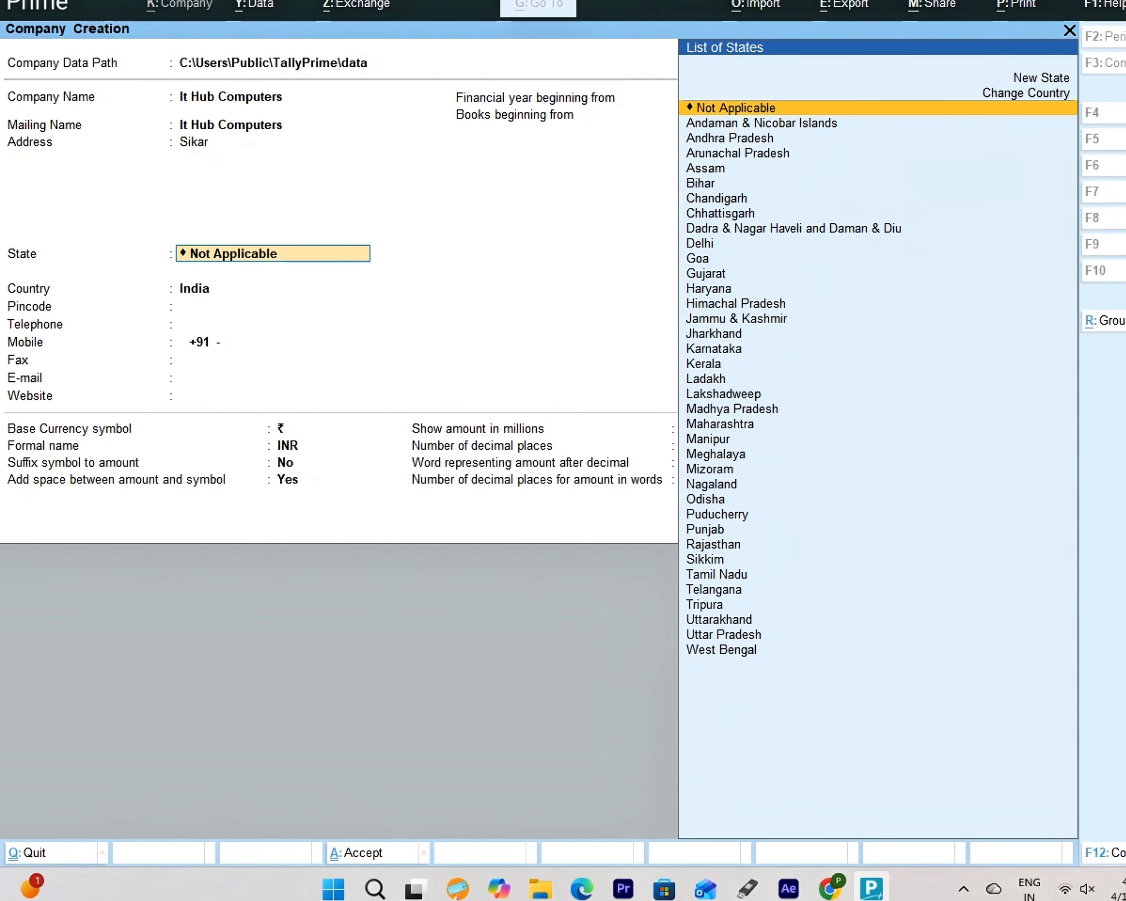
- Set the state to Rajasthan, enter the mobile number, and accept the default date and currency fields
{"action": "type", "text": "Ra"}
{"action": "key", "text": "Return"}
{"action": "key", "text": "Return"}
{"action": "key", "text": "Return"}
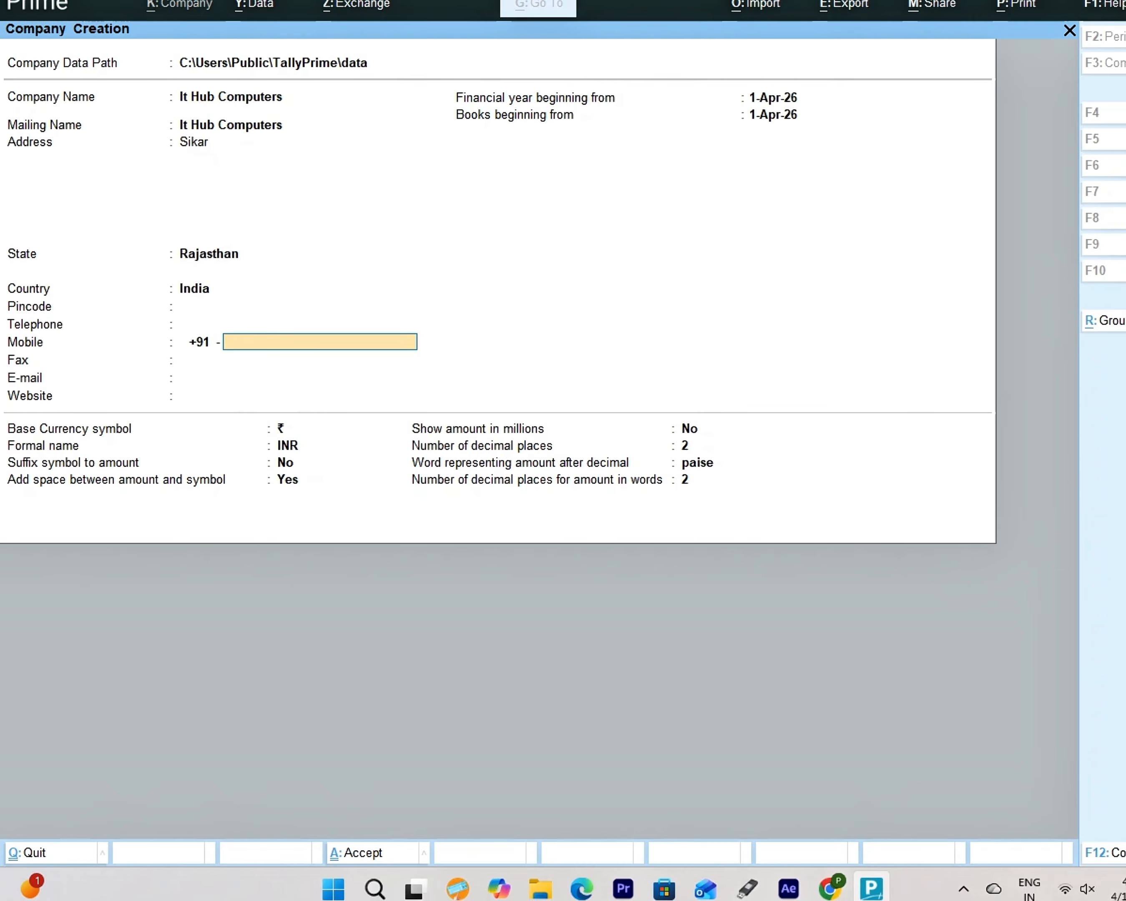
{"action": "key", "text": "Return"}
{"action": "key", "text": "Return"}
{"action": "key", "text": "Return"}
{"action": "key", "text": "Return"}
{"action": "key", "text": "Return"}
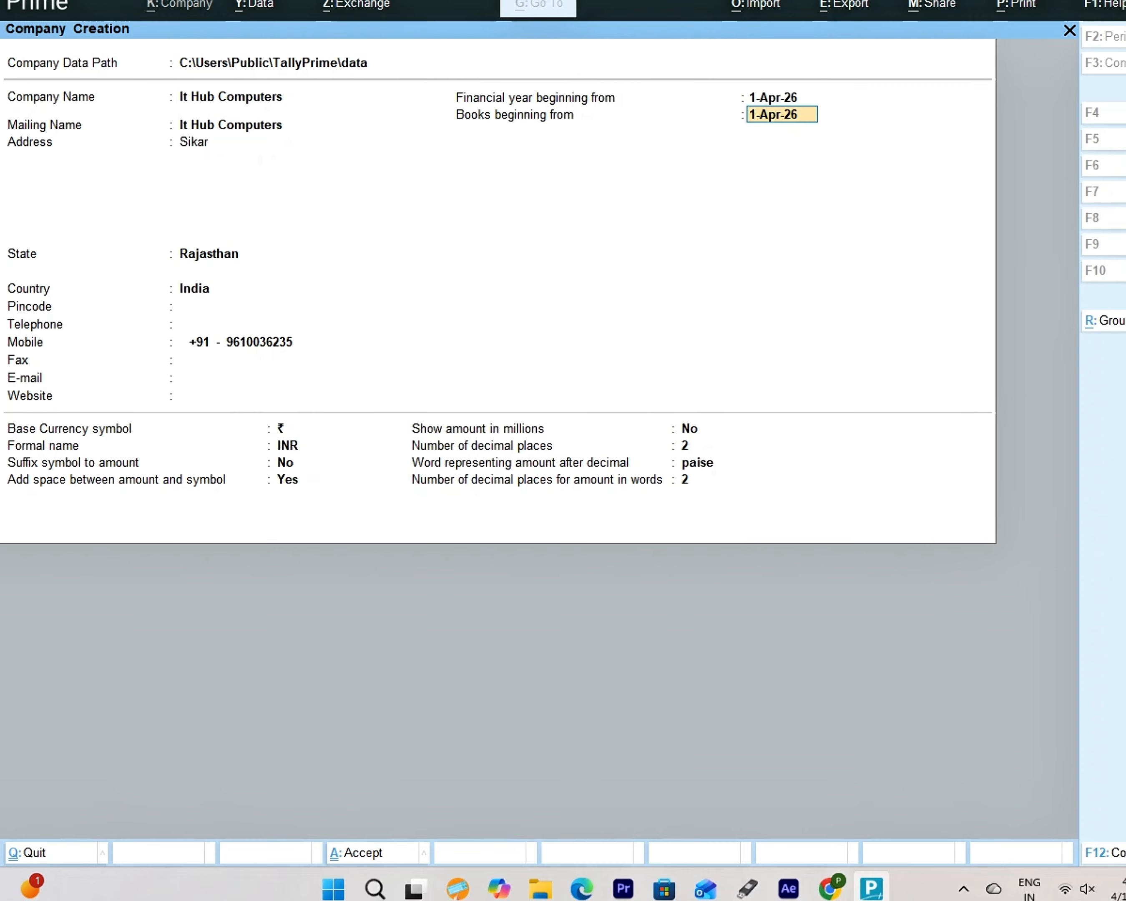
{"action": "key", "text": "Return"}
{"action": "key", "text": "Return"}
{"action": "key", "text": "Return"}
{"action": "key", "text": "Return"}
{"action": "key", "text": "Return"}
{"action": "key", "text": "Return"}
{"action": "key", "text": "Return"}
{"action": "key", "text": "Return"}
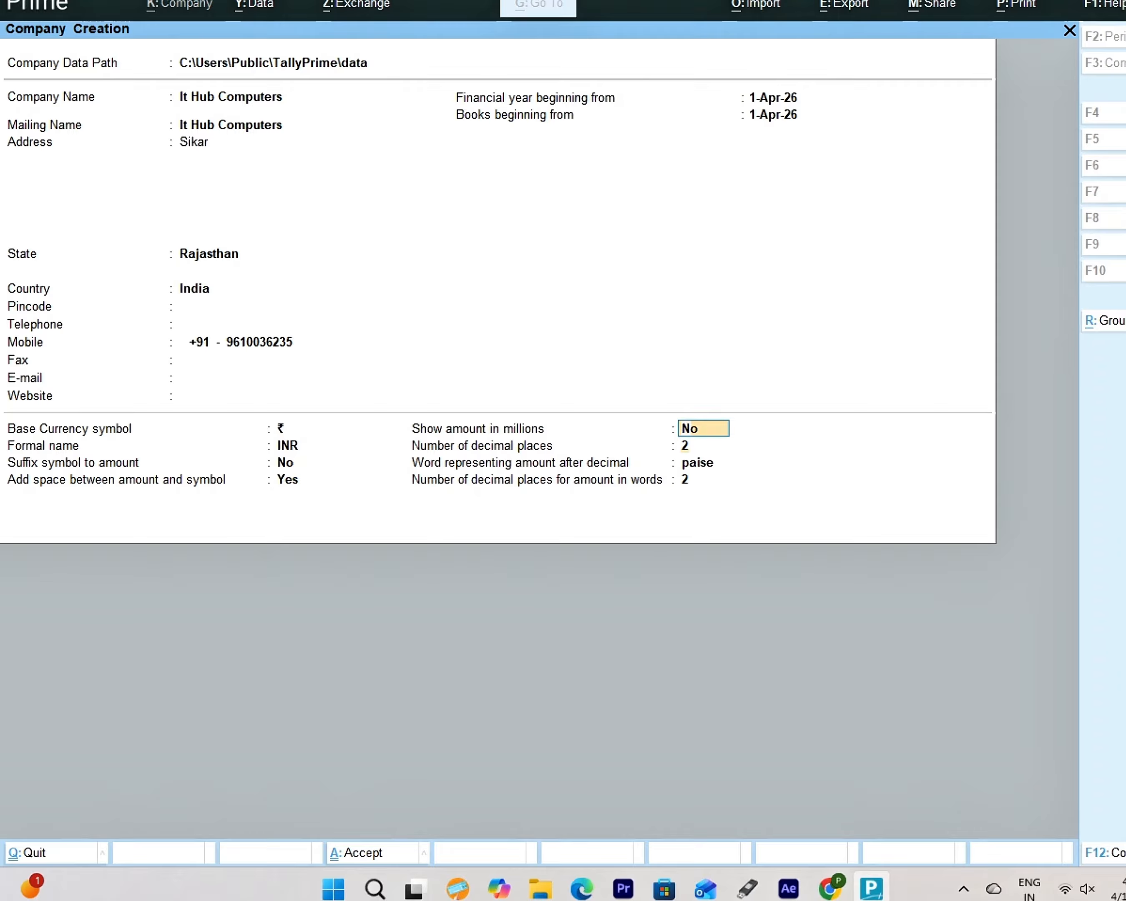
{"action": "key", "text": "Return"}
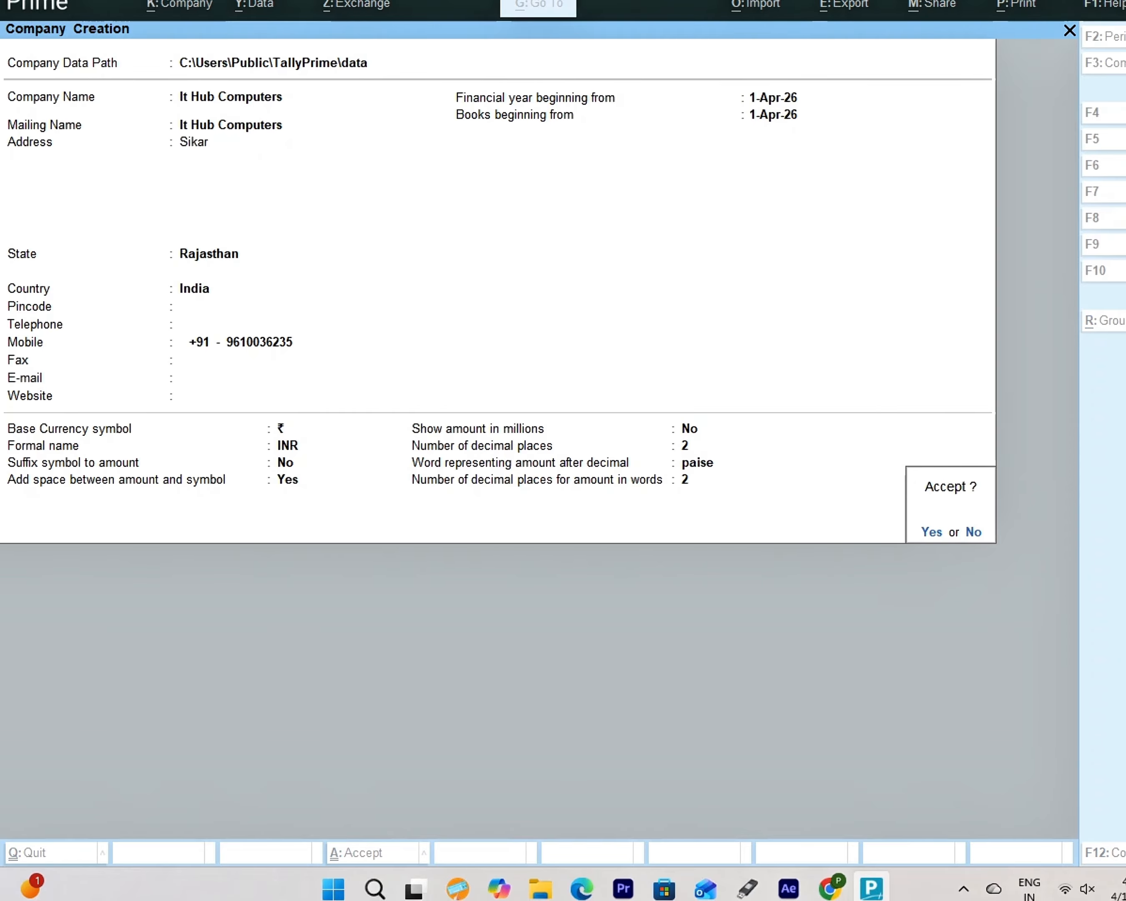
- Accept the company creation, skip the features screen, and start a new Ledger master
{"action": "key", "text": "Return"}
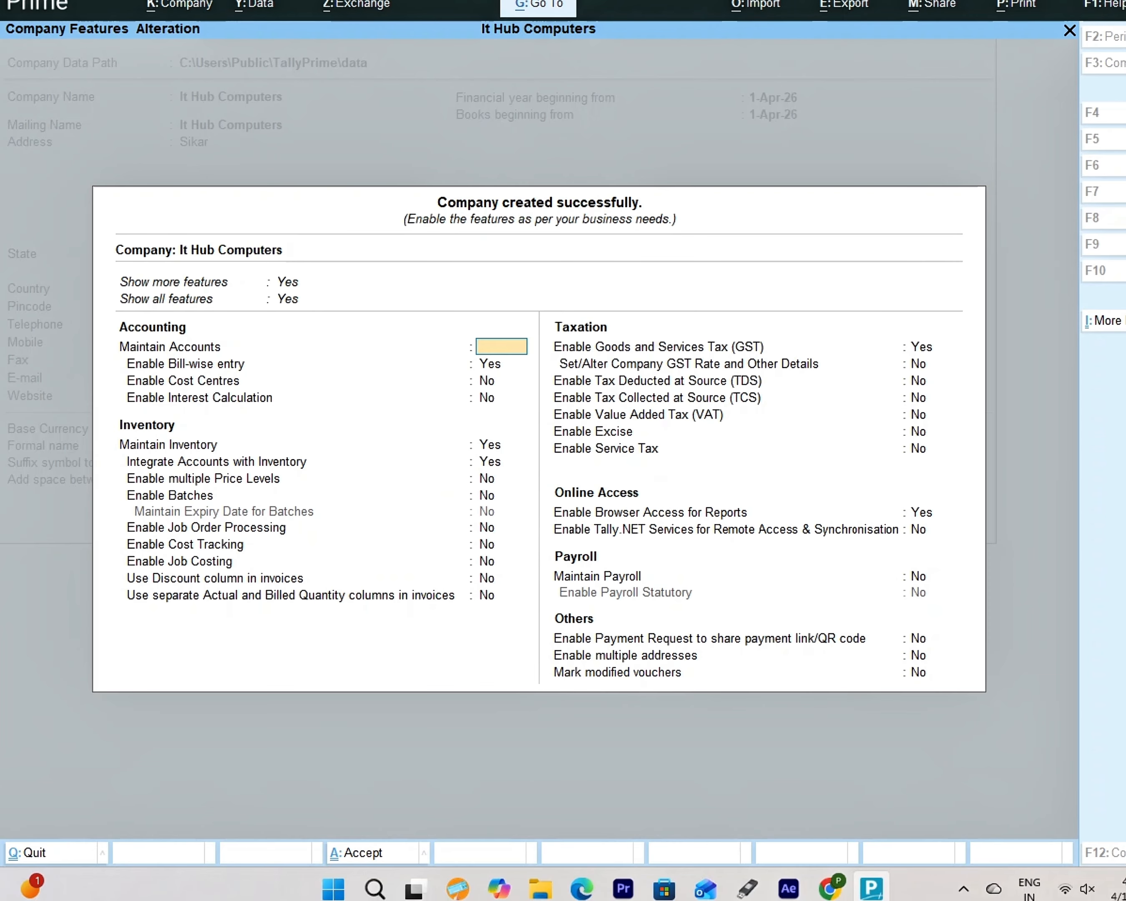
{"action": "key", "text": "Escape"}
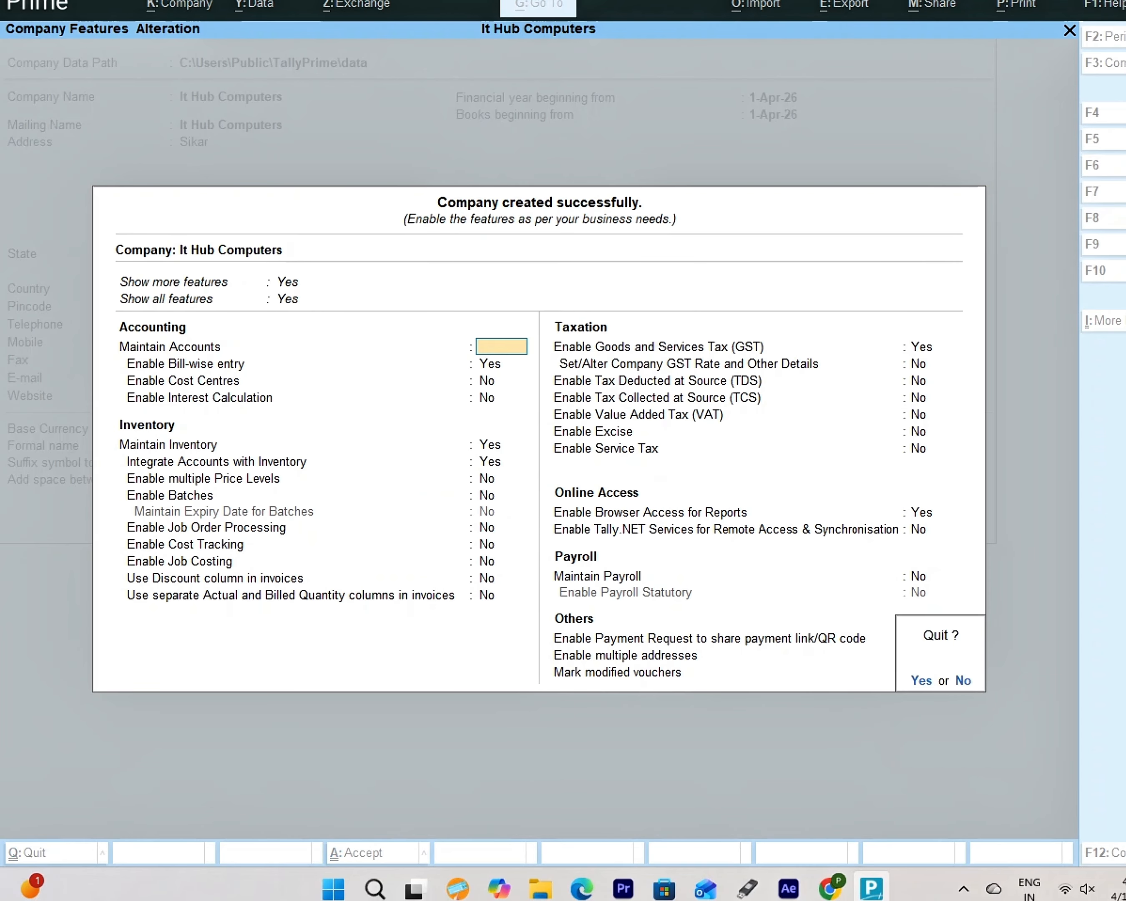
{"action": "key", "text": "Return"}
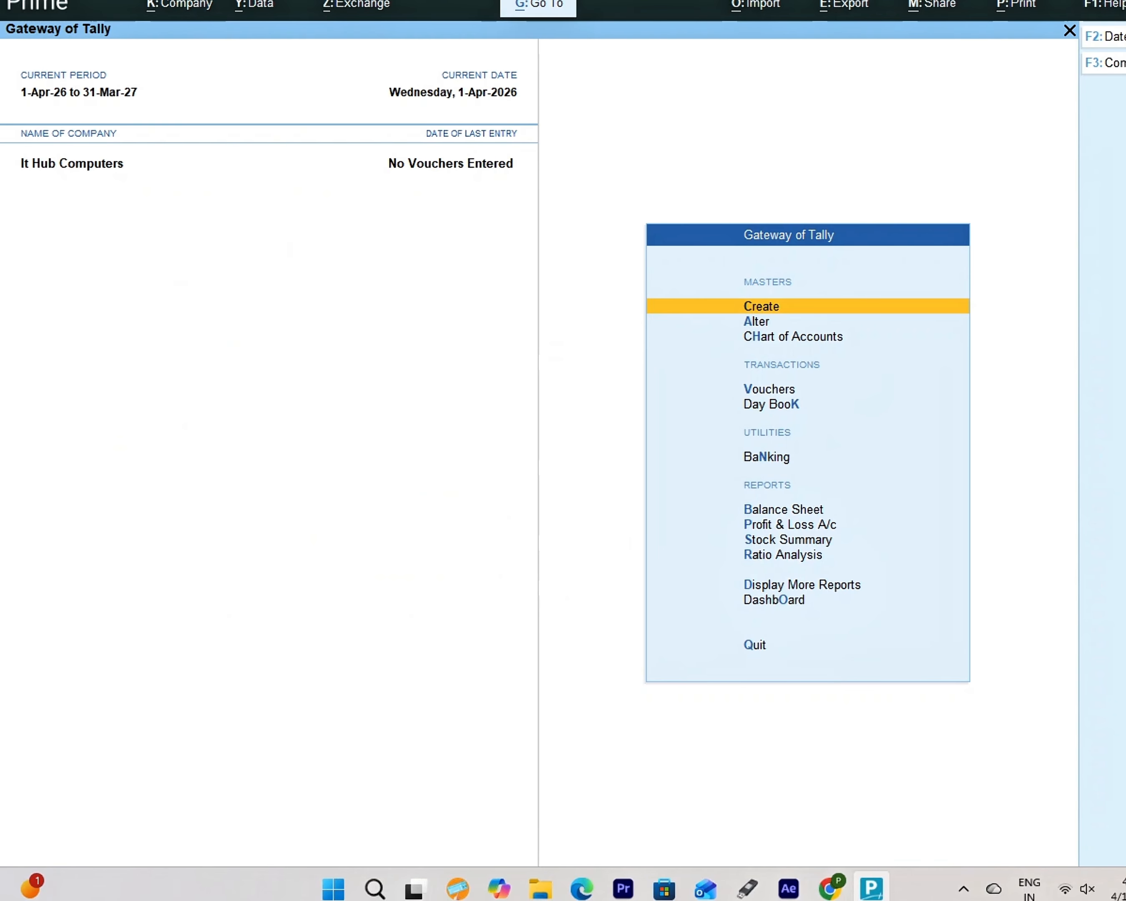
{"action": "key", "text": "Return"}
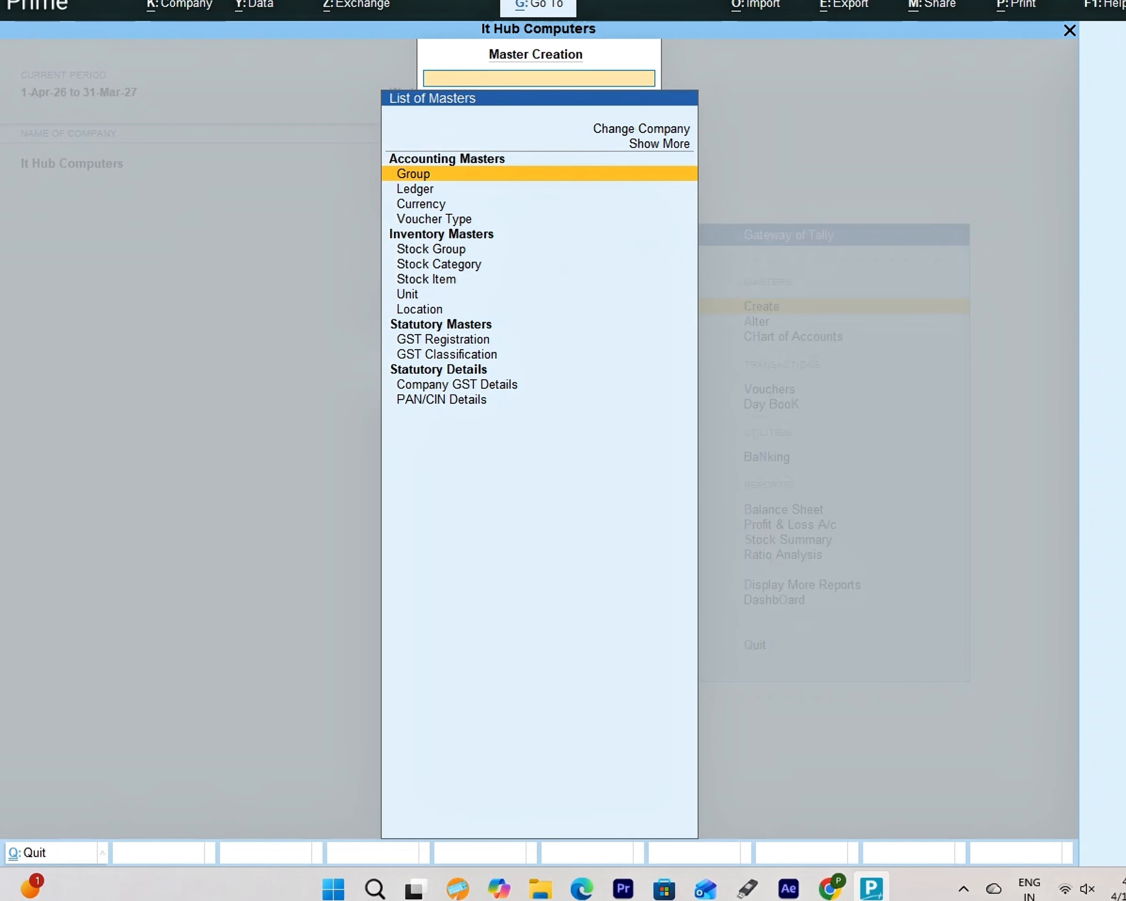
{"action": "key", "text": "Down"}
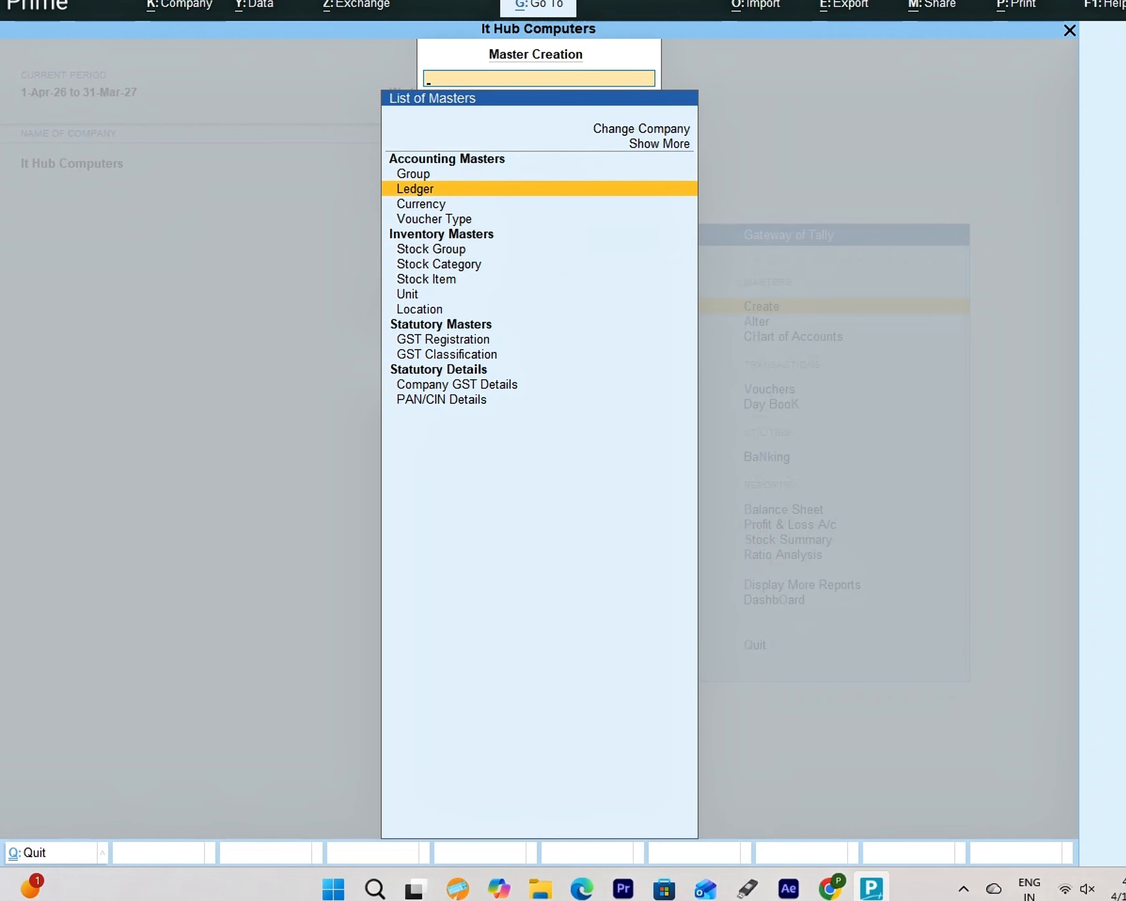
{"action": "key", "text": "Return"}
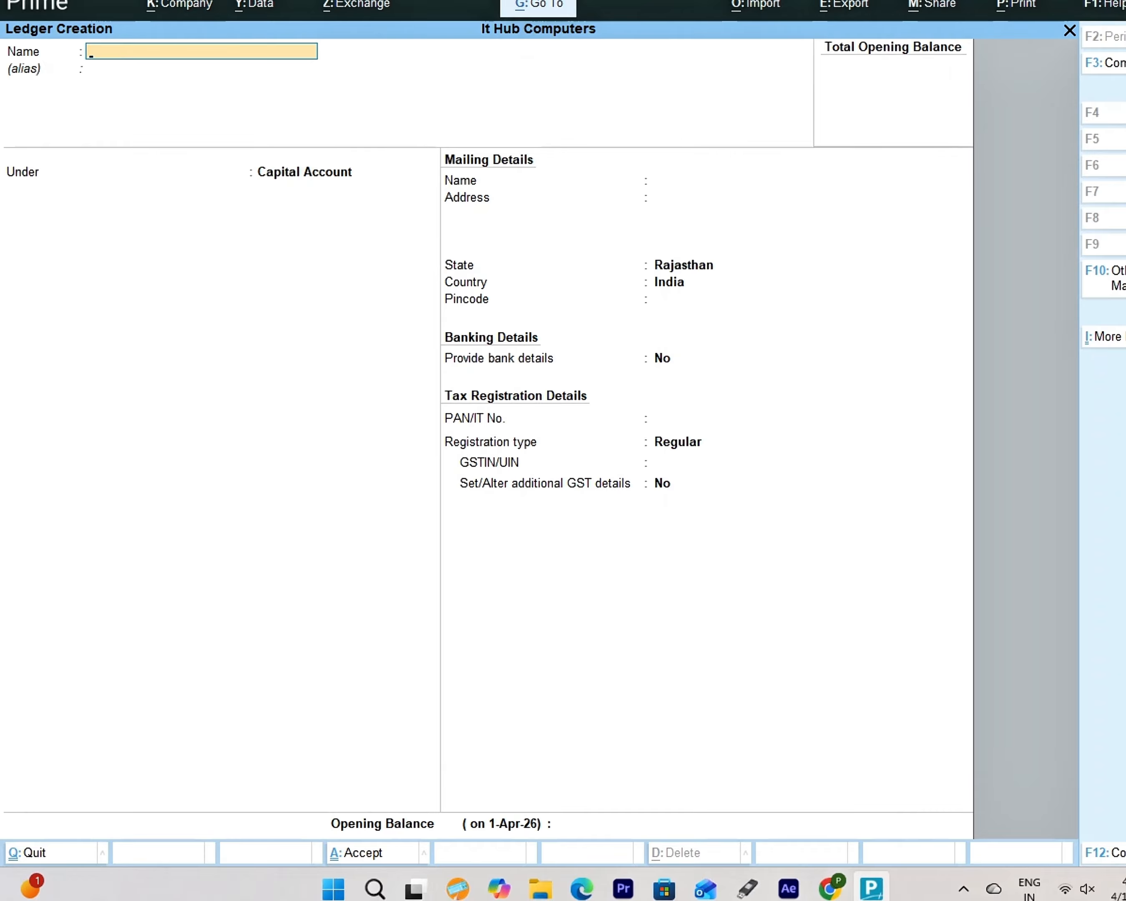
- Save an 'Sbi Bank' ledger under Bank Accounts and begin the next ledger named 'Purchase'
{"action": "type", "text": "Sbi Bank"}
{"action": "key", "text": "Return"}
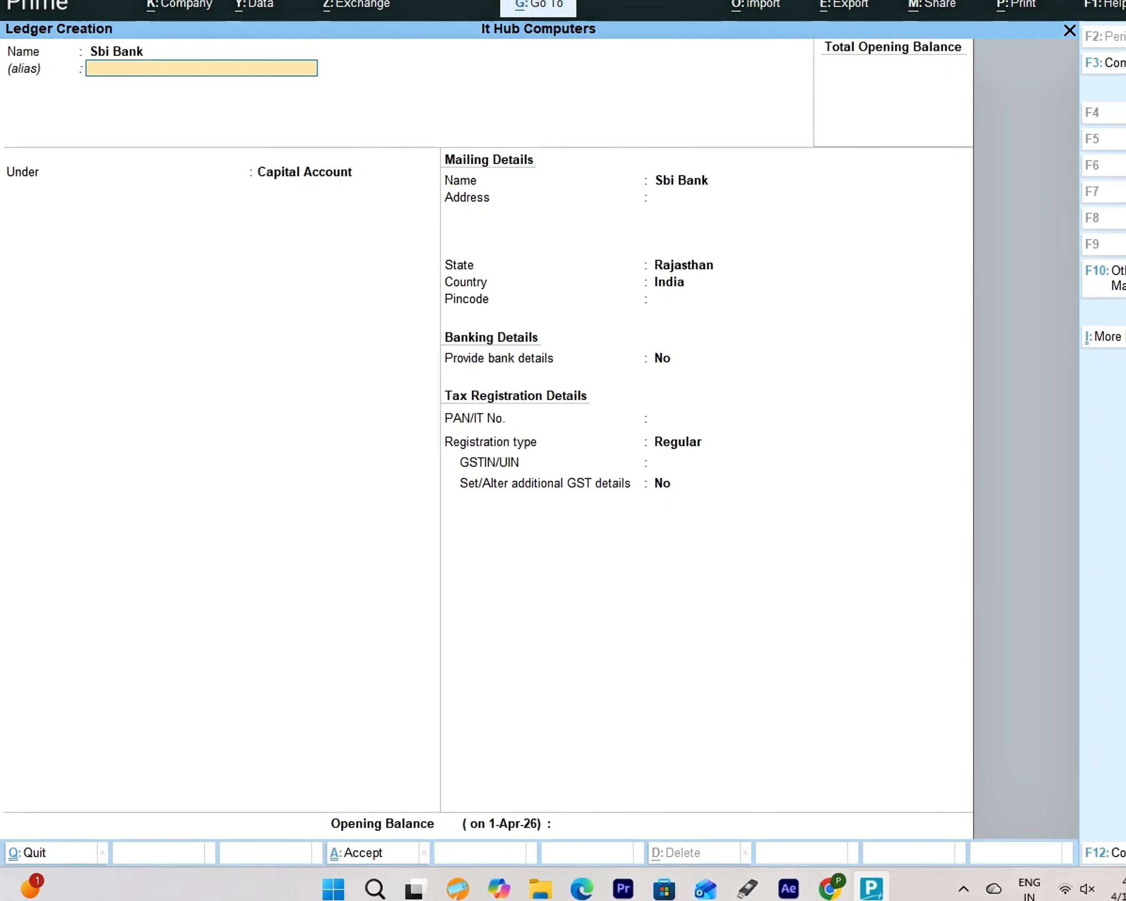
{"action": "key", "text": "Return"}
{"action": "type", "text": "Ba"}
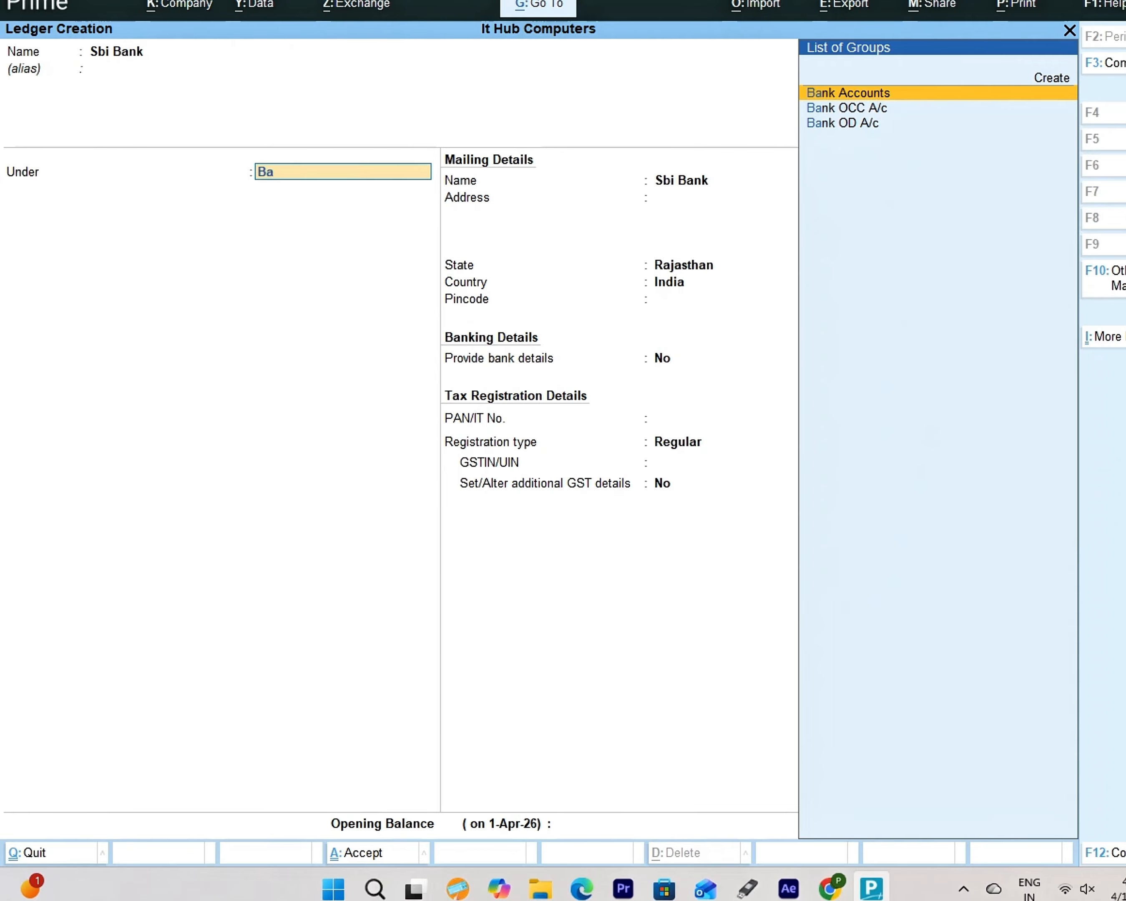
{"action": "key", "text": "Return"}
{"action": "key", "text": "Return"}
{"action": "key", "text": "Return"}
{"action": "key", "text": "Return"}
{"action": "key", "text": "Return"}
{"action": "key", "text": "Return"}
{"action": "key", "text": "Return"}
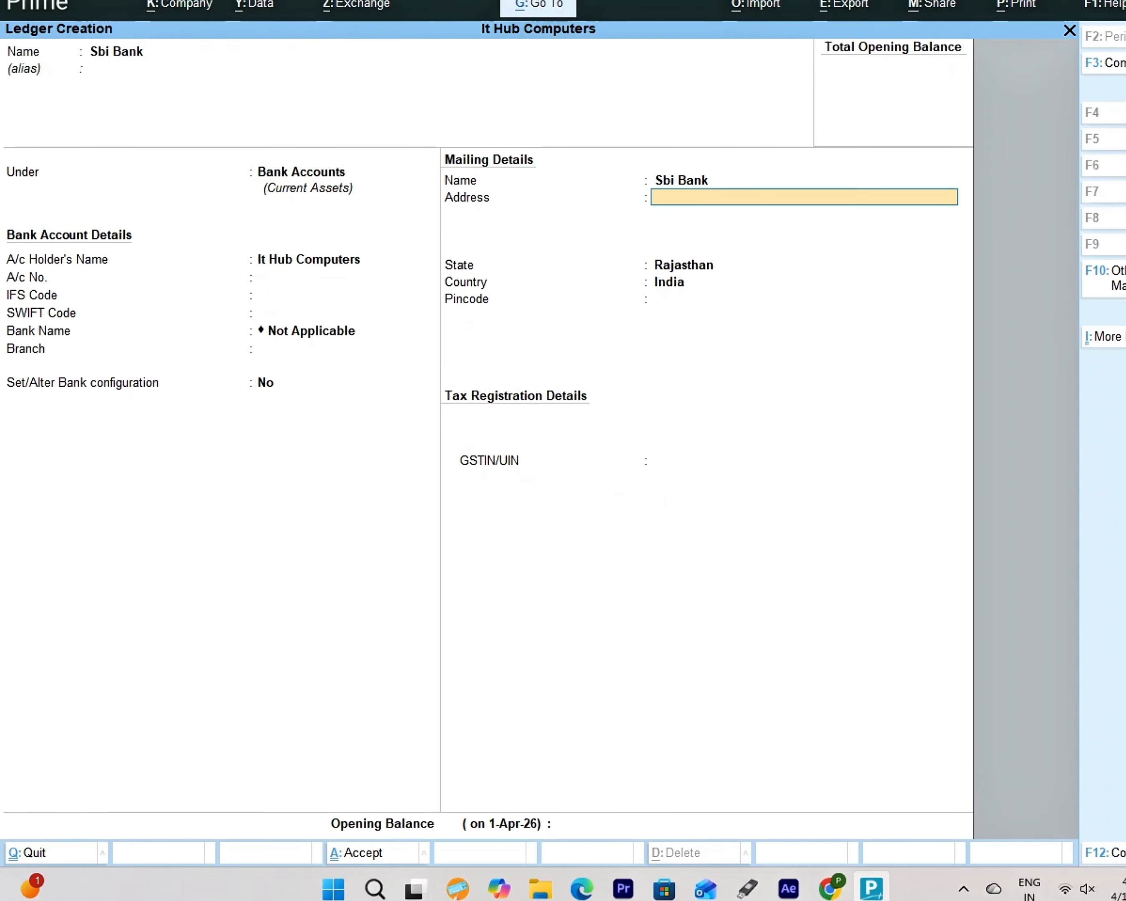
{"action": "key", "text": "Return"}
{"action": "key", "text": "Return"}
{"action": "key", "text": "Return"}
{"action": "key", "text": "Return"}
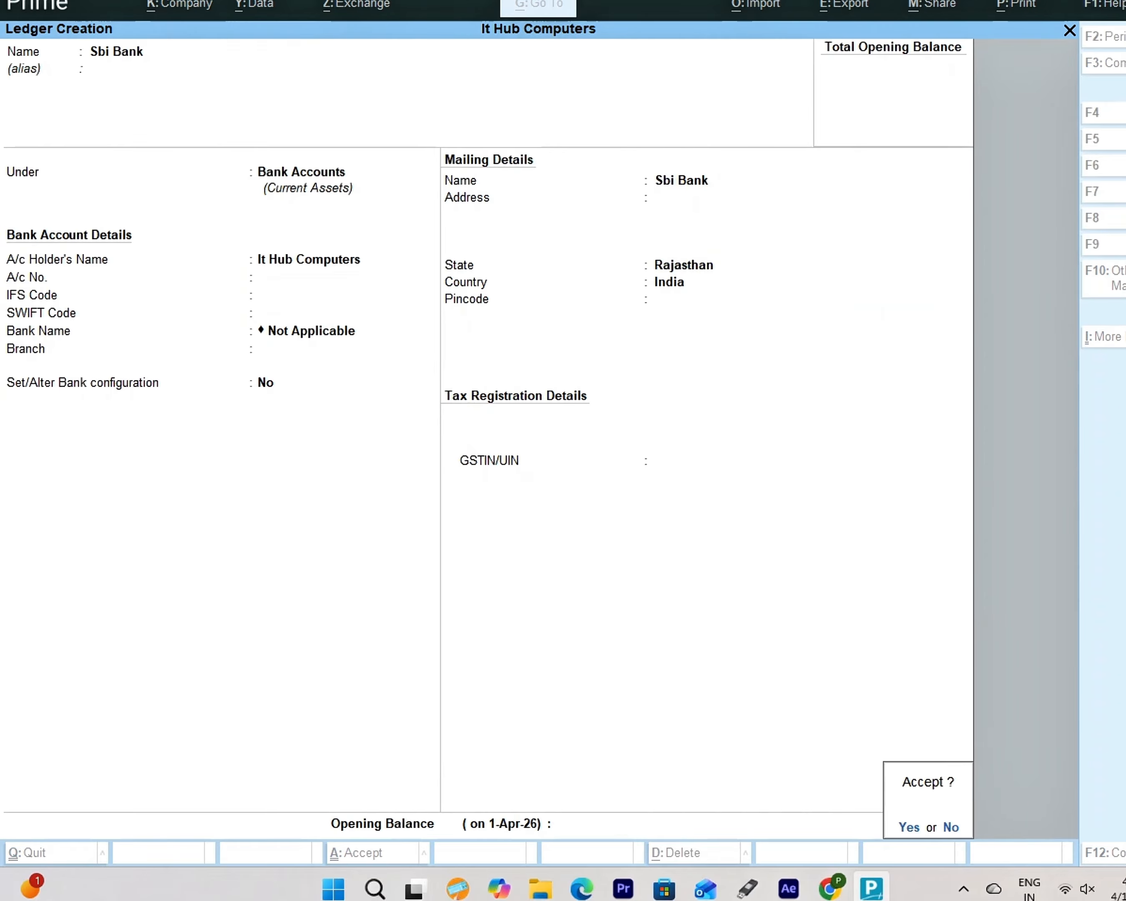
{"action": "key", "text": "Return"}
{"action": "type", "text": "Pur"}
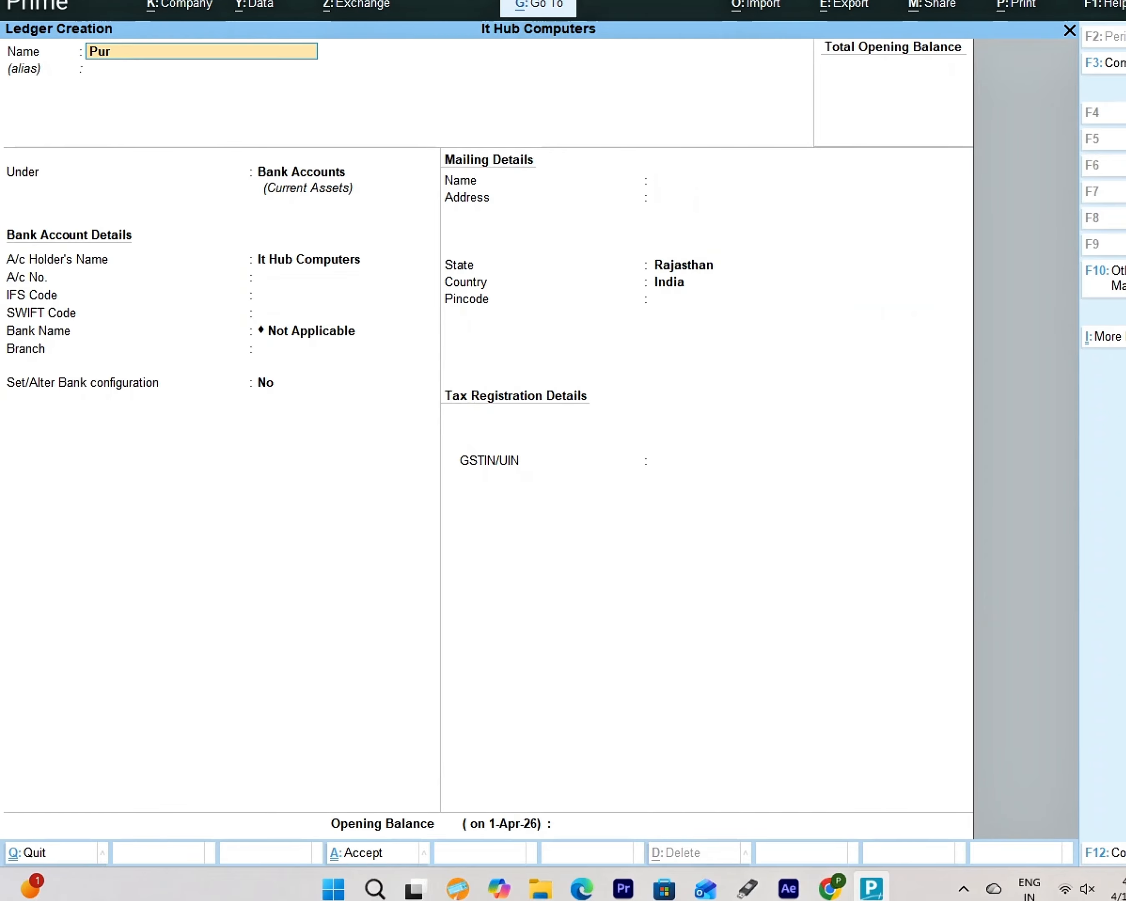
{"action": "type", "text": "chase"}
- Save the 'Purchase' ledger under Purchase Accounts with the default GST settings
{"action": "key", "text": "Return"}
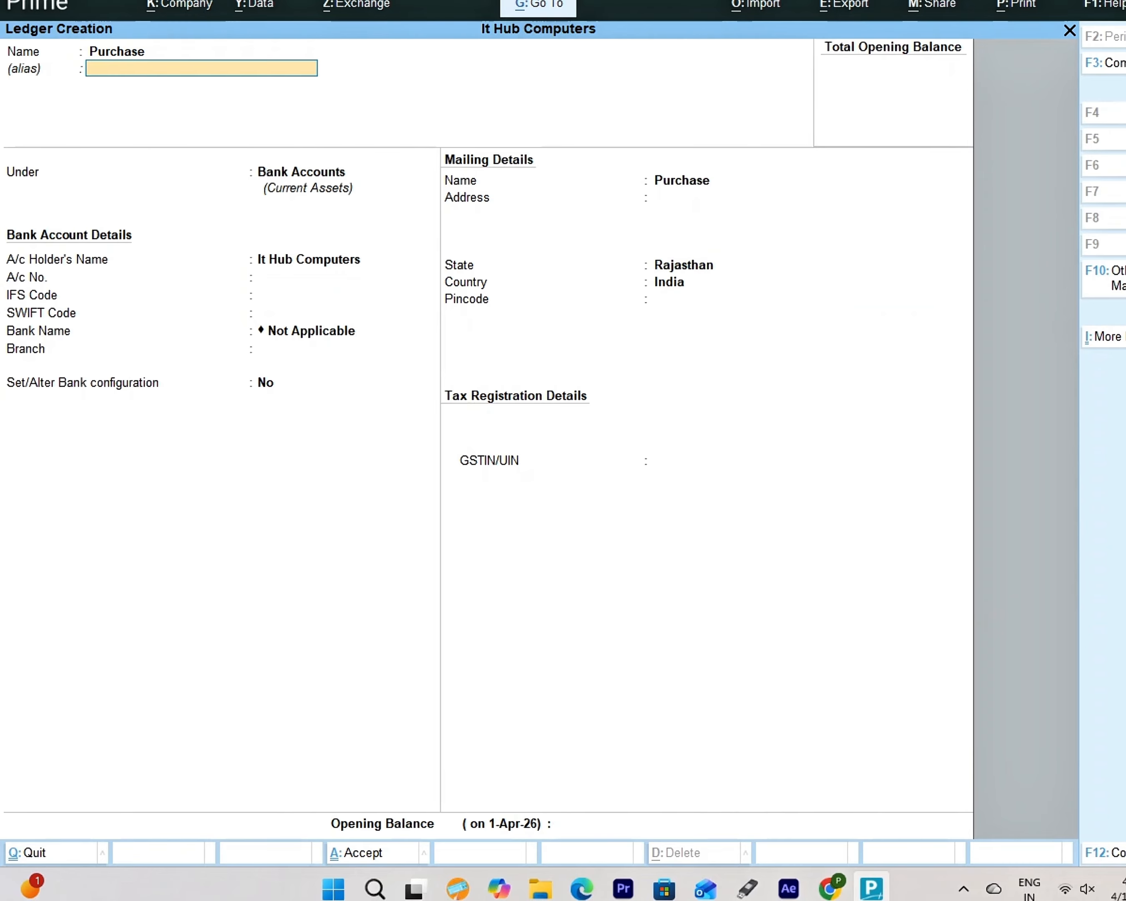
{"action": "key", "text": "Return"}
{"action": "type", "text": "Pu"}
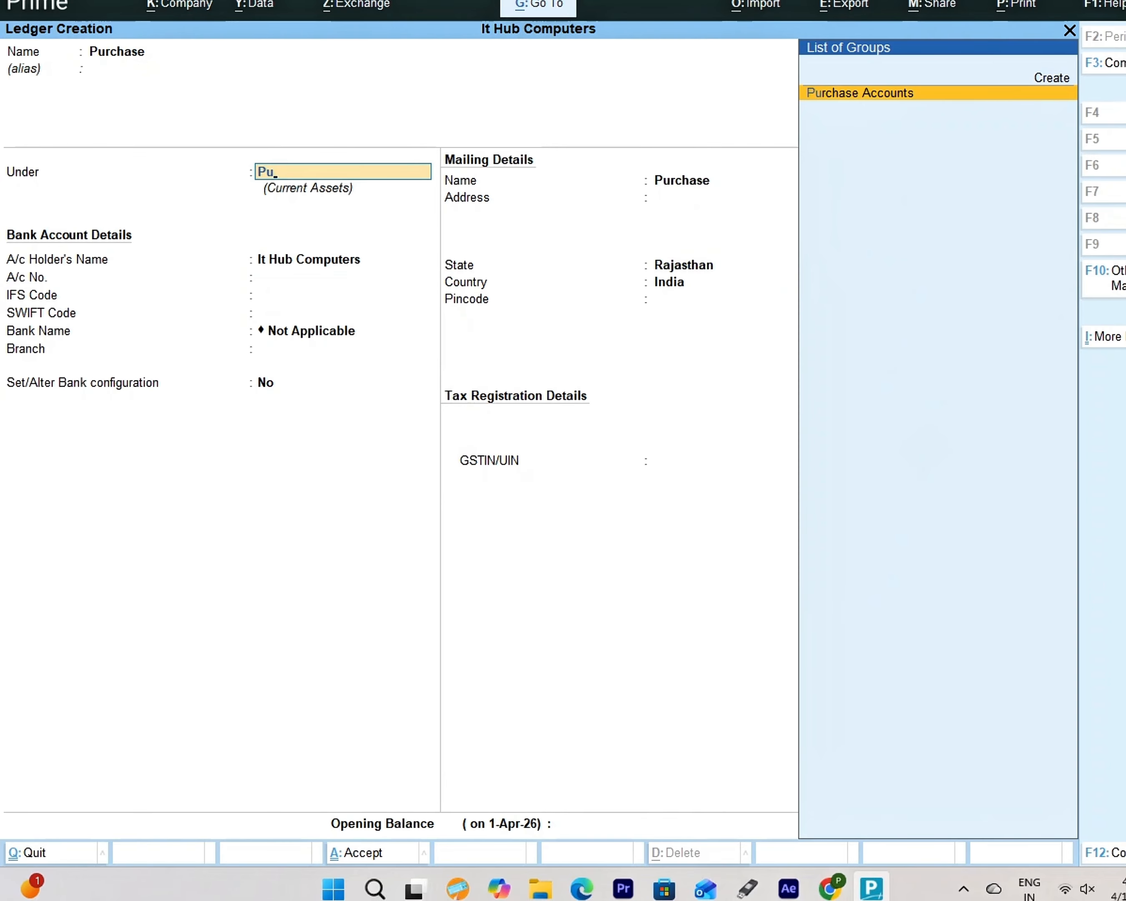
{"action": "key", "text": "Return"}
{"action": "key", "text": "Return"}
{"action": "key", "text": "Return"}
{"action": "key", "text": "Return"}
{"action": "key", "text": "Return"}
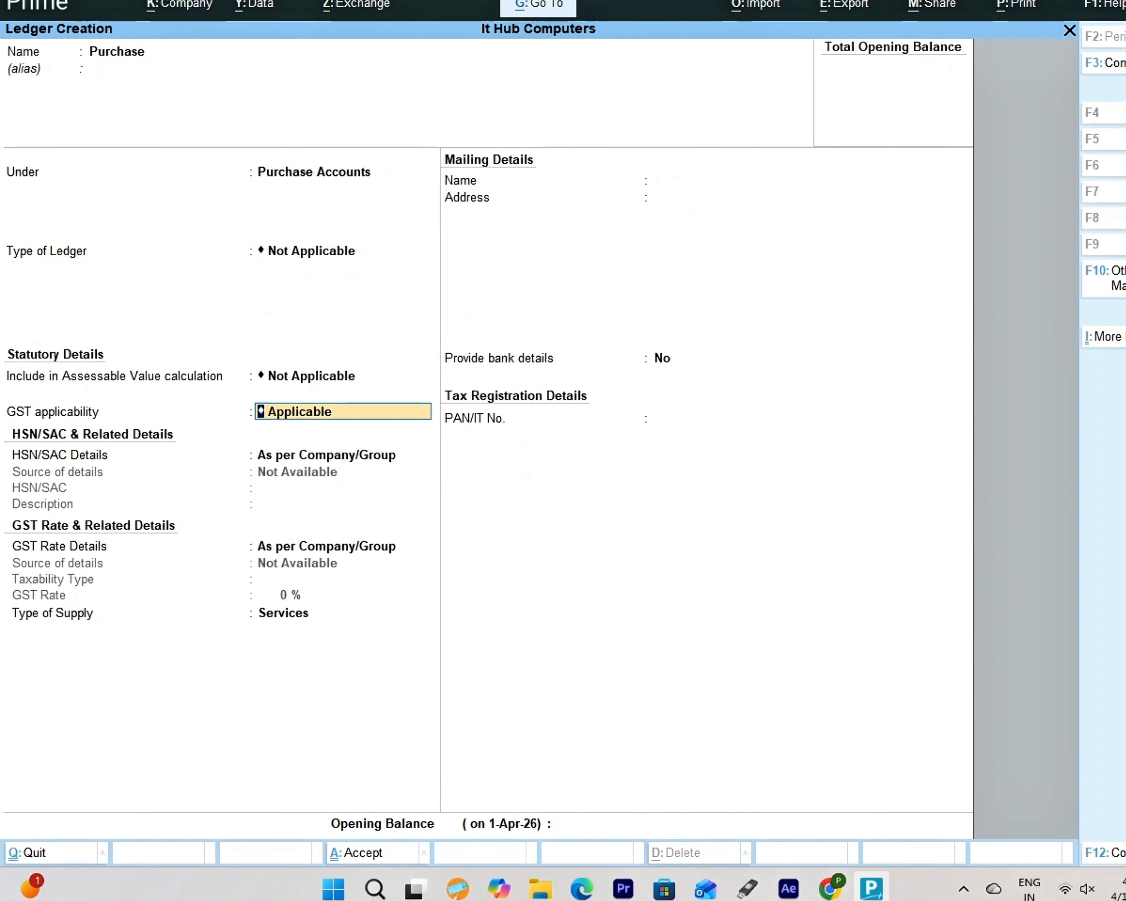
{"action": "key", "text": "Return"}
{"action": "key", "text": "Return"}
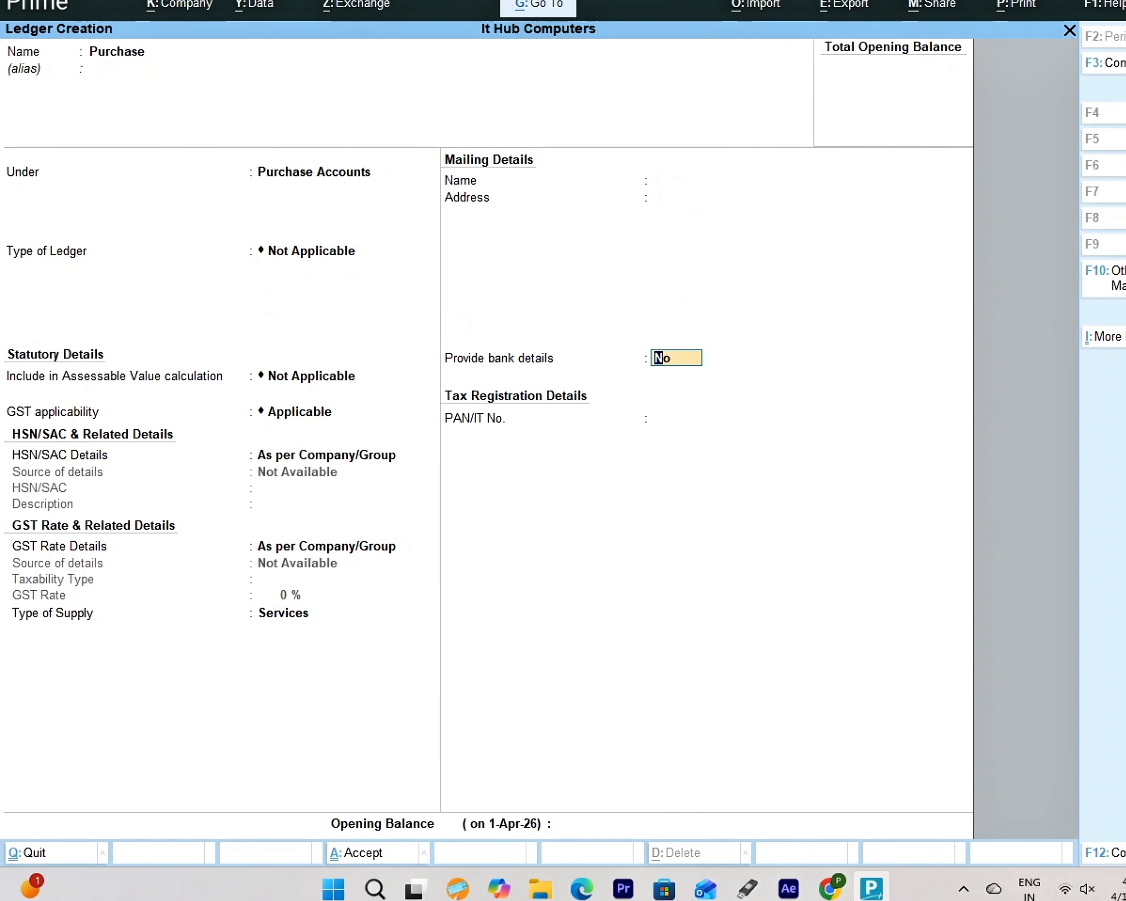
{"action": "key", "text": "Return"}
{"action": "key", "text": "Return"}
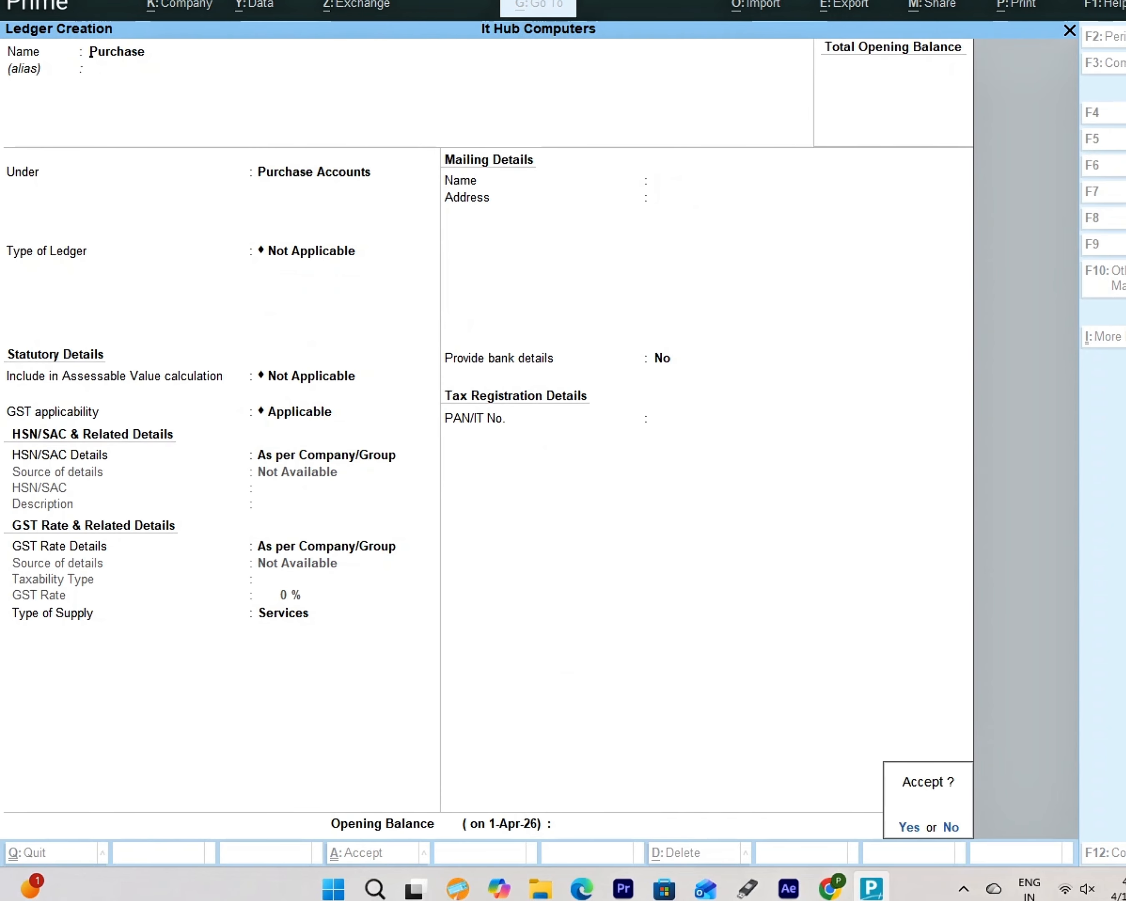
{"action": "key", "text": "Return"}
- Create and save a 'Sales' ledger under Sales Accounts
{"action": "type", "text": "Sales"}
{"action": "key", "text": "Return"}
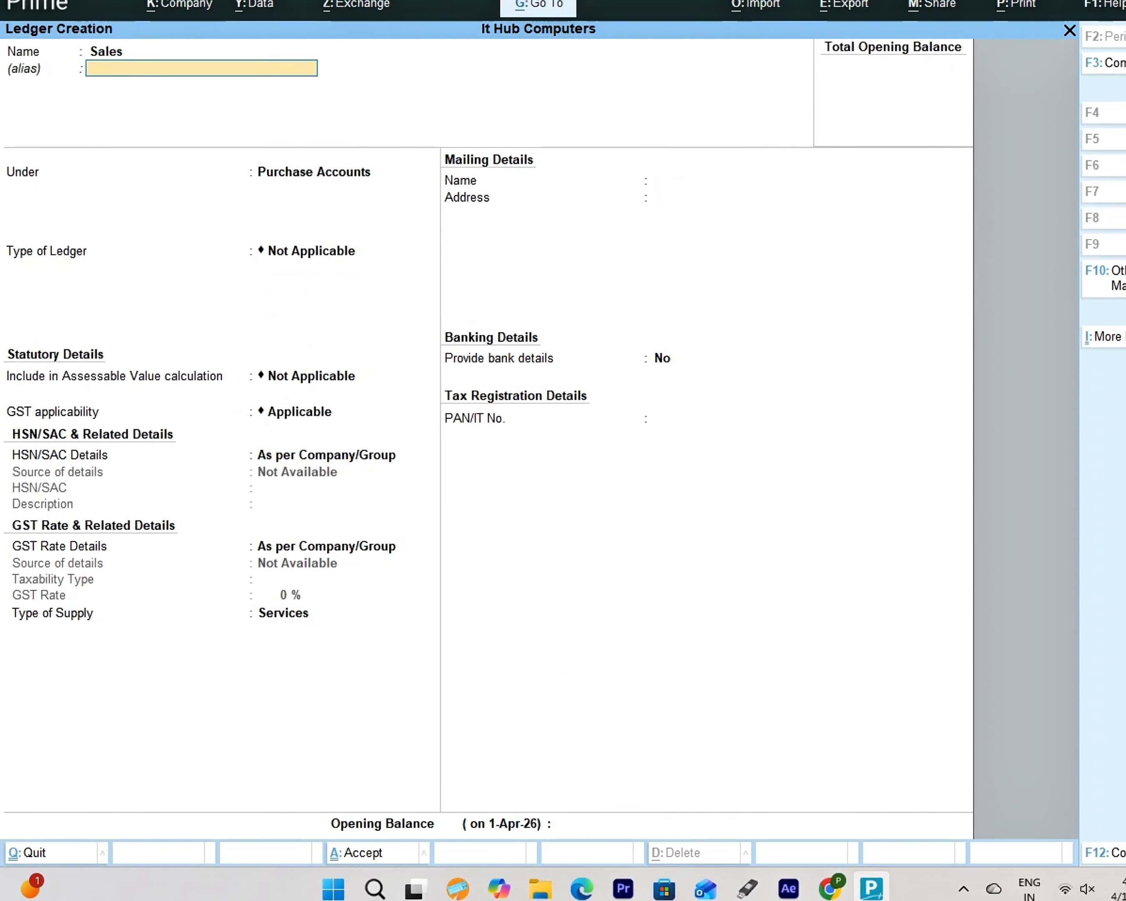
{"action": "key", "text": "Return"}
{"action": "type", "text": "Sal"}
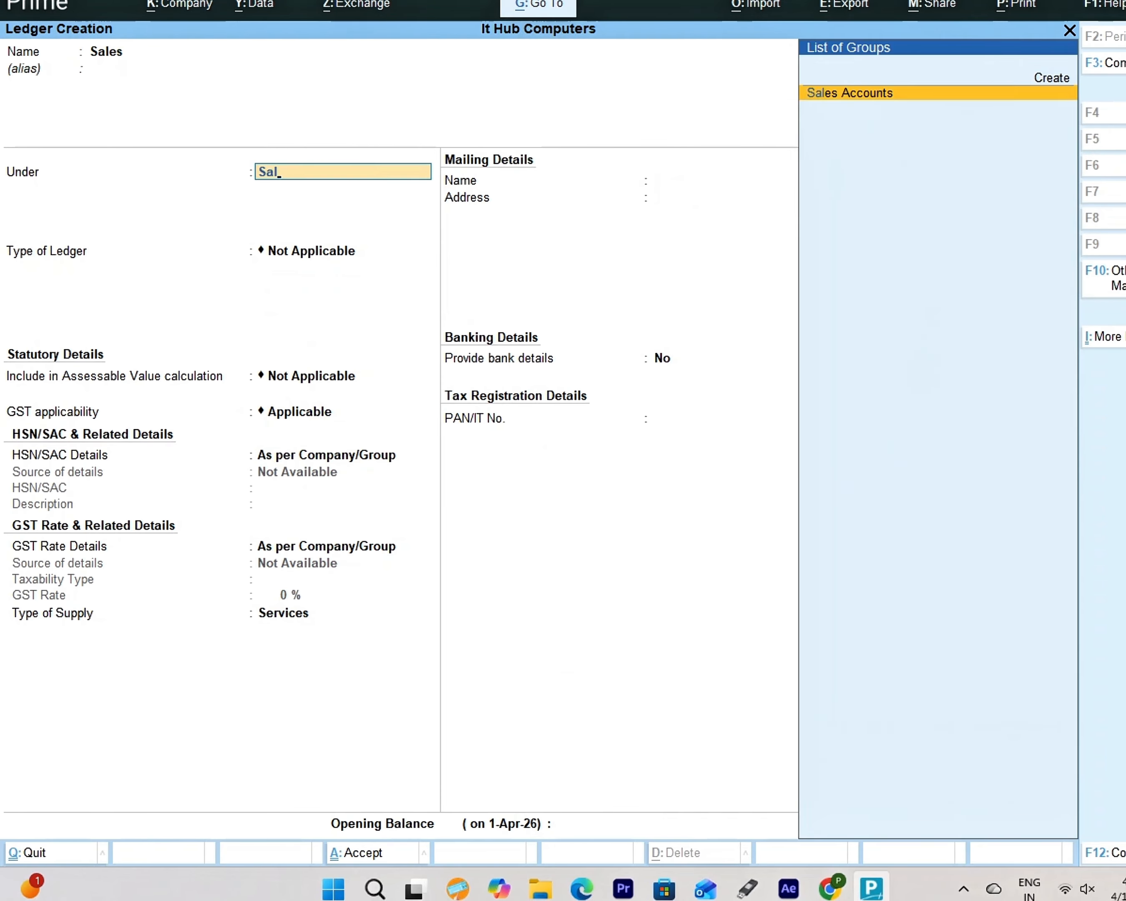
{"action": "key", "text": "Return"}
{"action": "key", "text": "Return"}
{"action": "key", "text": "Return"}
{"action": "key", "text": "Return"}
{"action": "key", "text": "Return"}
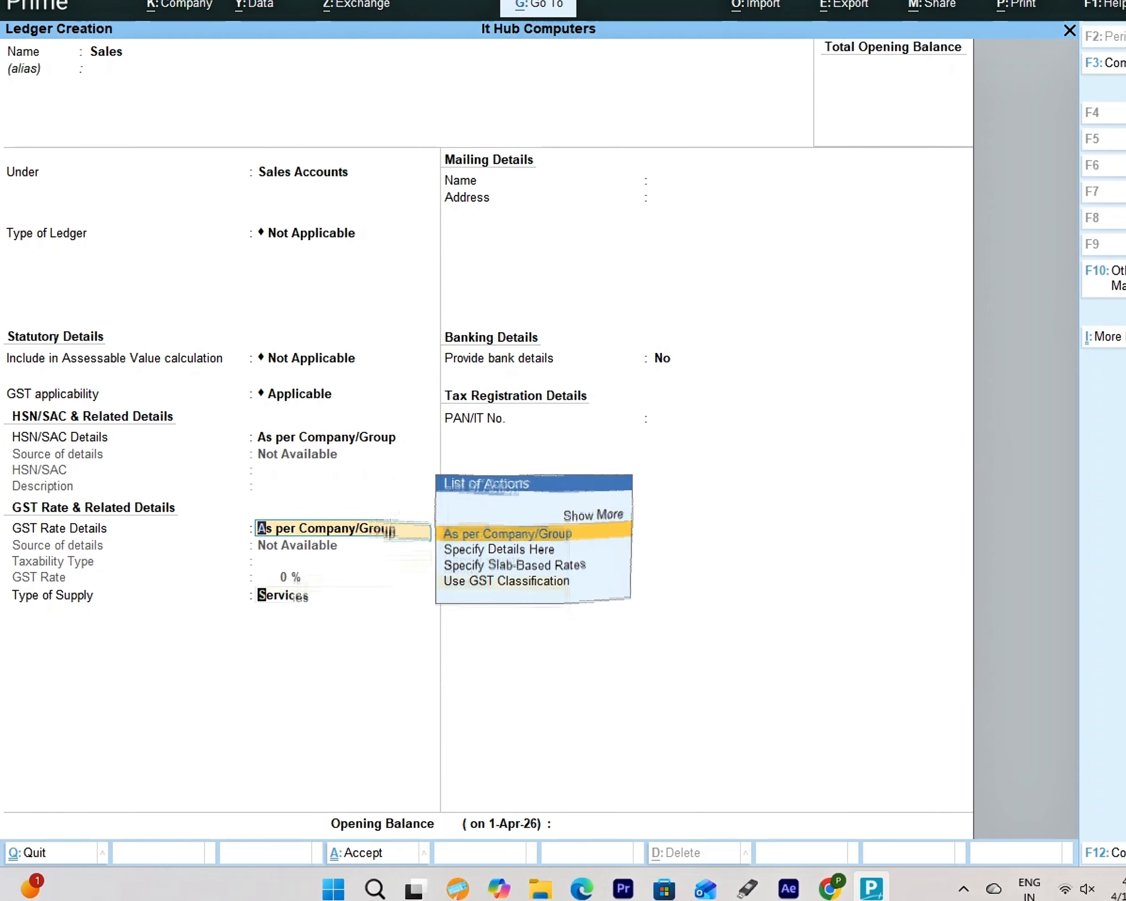
{"action": "key", "text": "Return"}
{"action": "key", "text": "Return"}
{"action": "key", "text": "Return"}
{"action": "key", "text": "Return"}
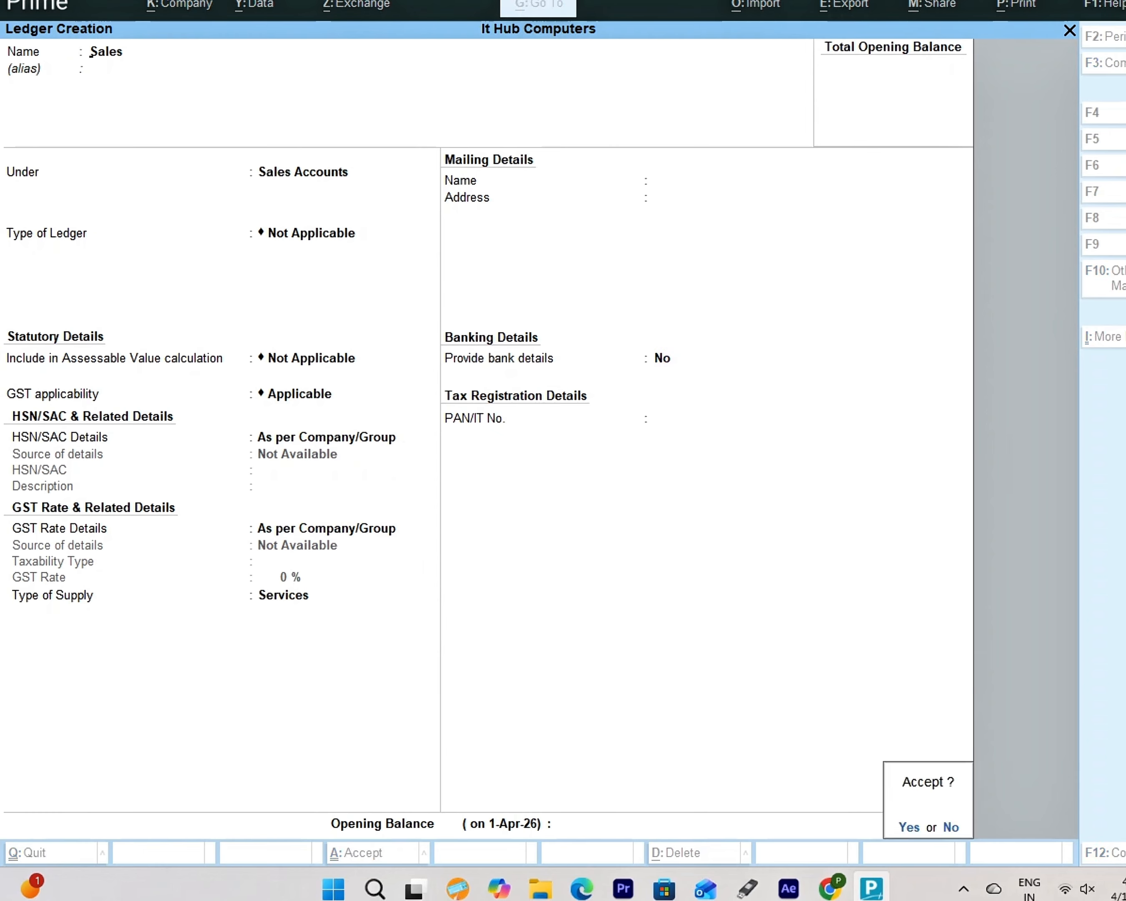
{"action": "key", "text": "Return"}
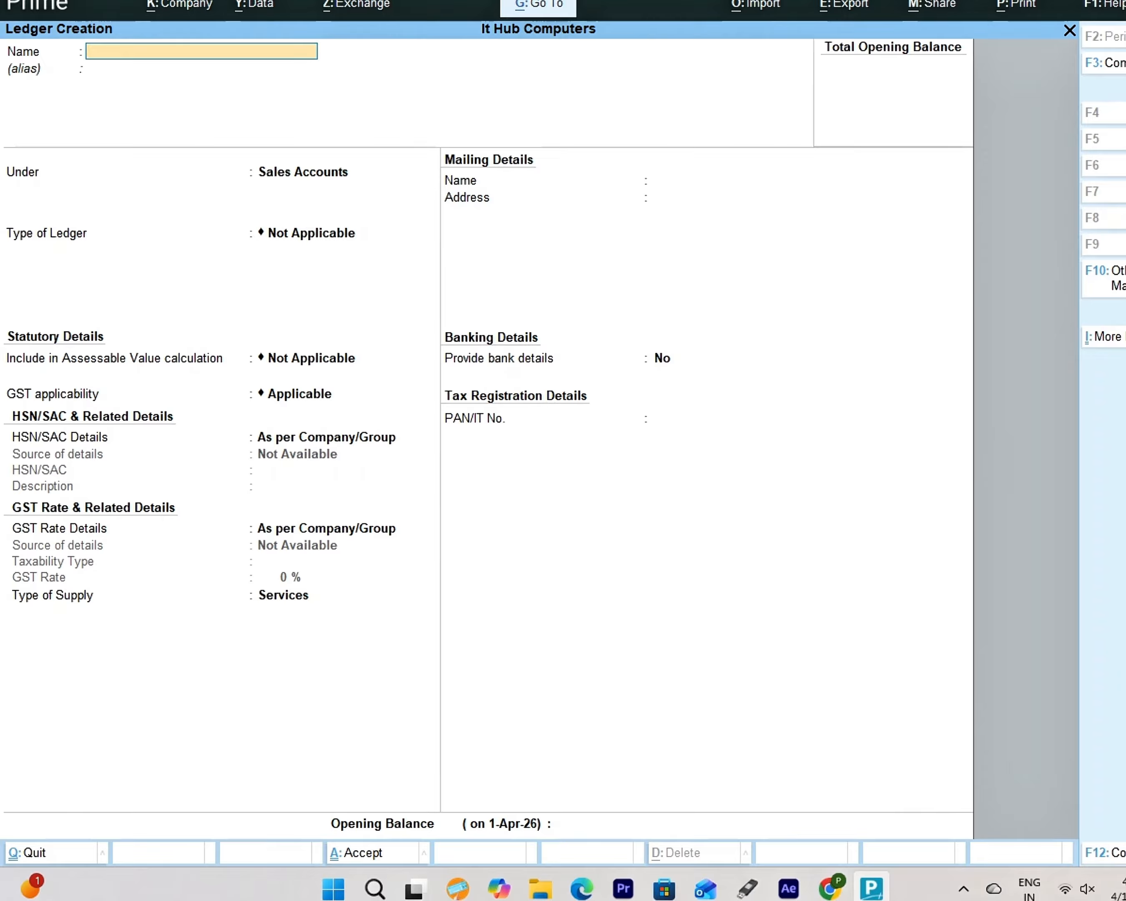
- Create and save an 'AC' ledger under Fixed Assets with the default GST and mailing details
{"action": "type", "text": "A"}
{"action": "type", "text": "C"}
{"action": "key", "text": "BackSpace"}
{"action": "type", "text": "C"}
{"action": "key", "text": "Return"}
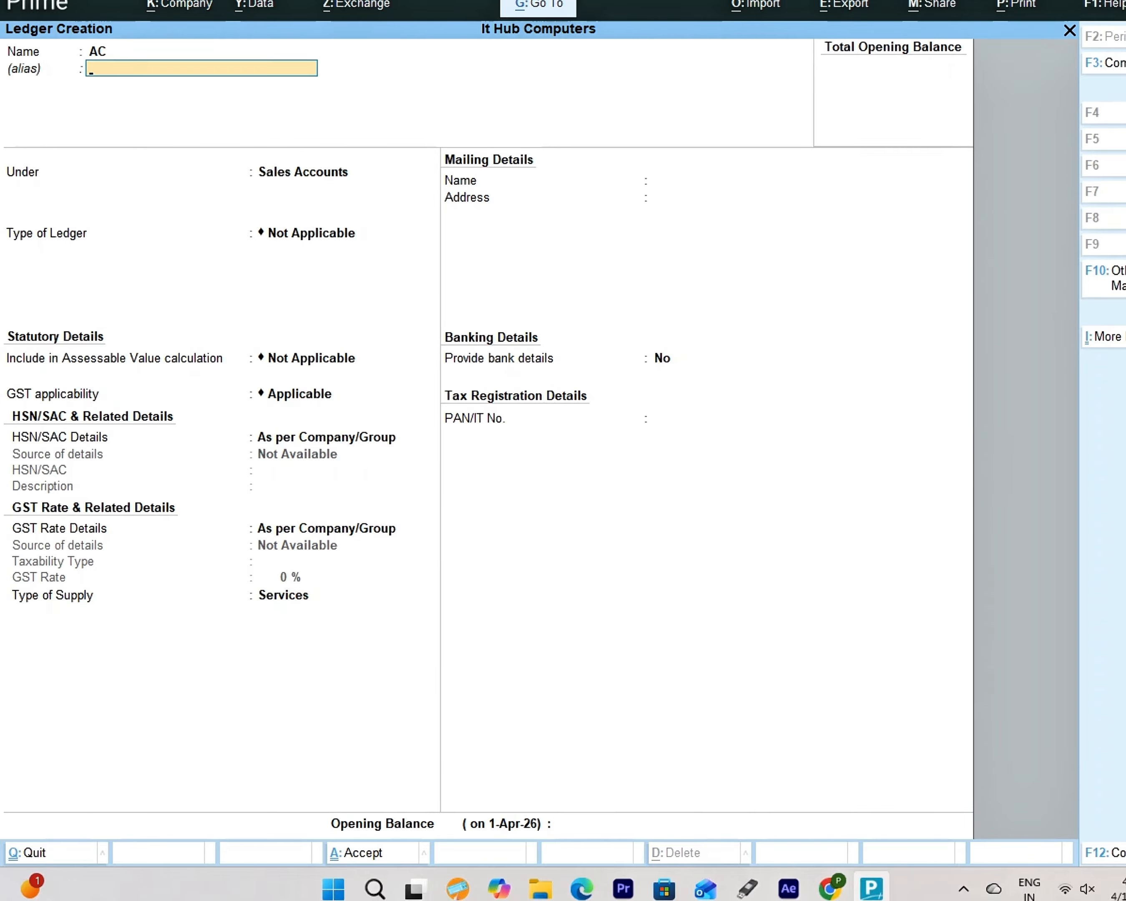
{"action": "key", "text": "Return"}
{"action": "type", "text": "Fix"}
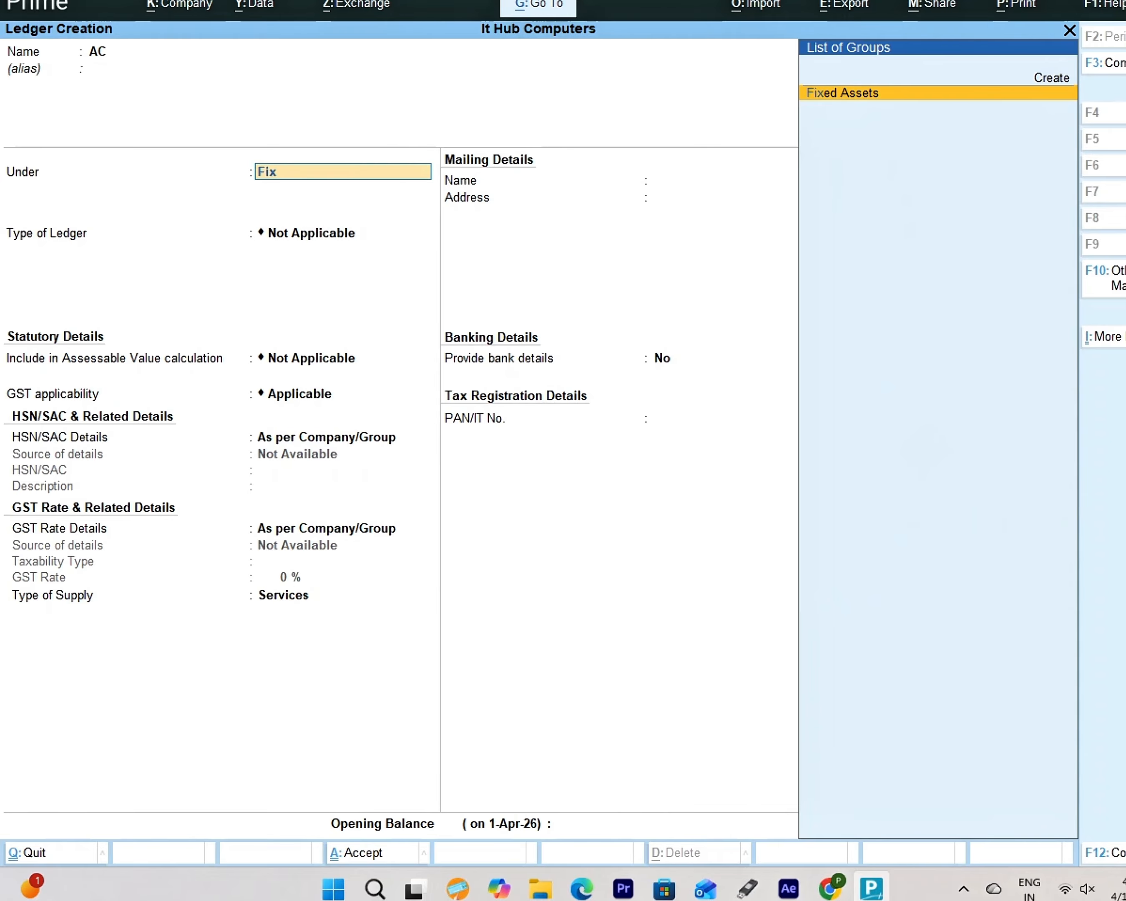
{"action": "key", "text": "Return"}
{"action": "key", "text": "Return"}
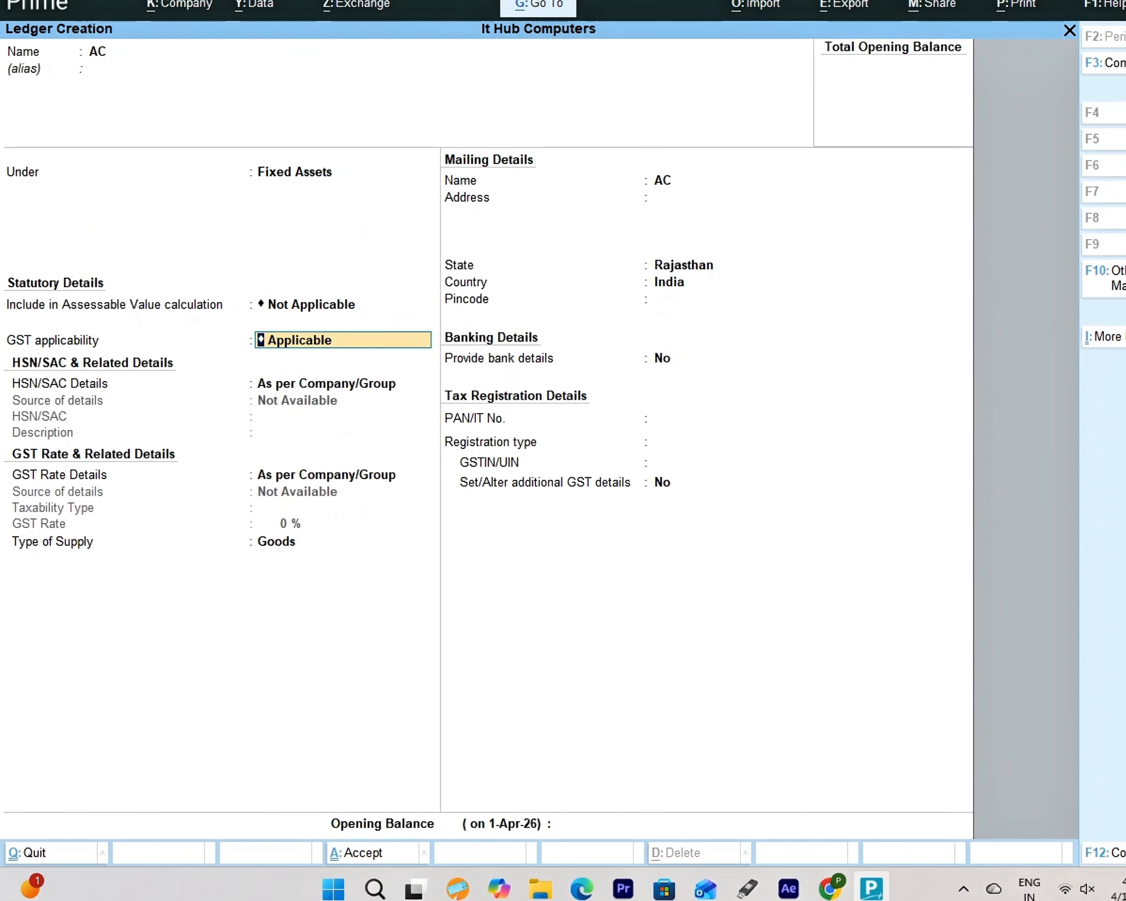
{"action": "key", "text": "Return"}
{"action": "key", "text": "Return"}
{"action": "key", "text": "Return"}
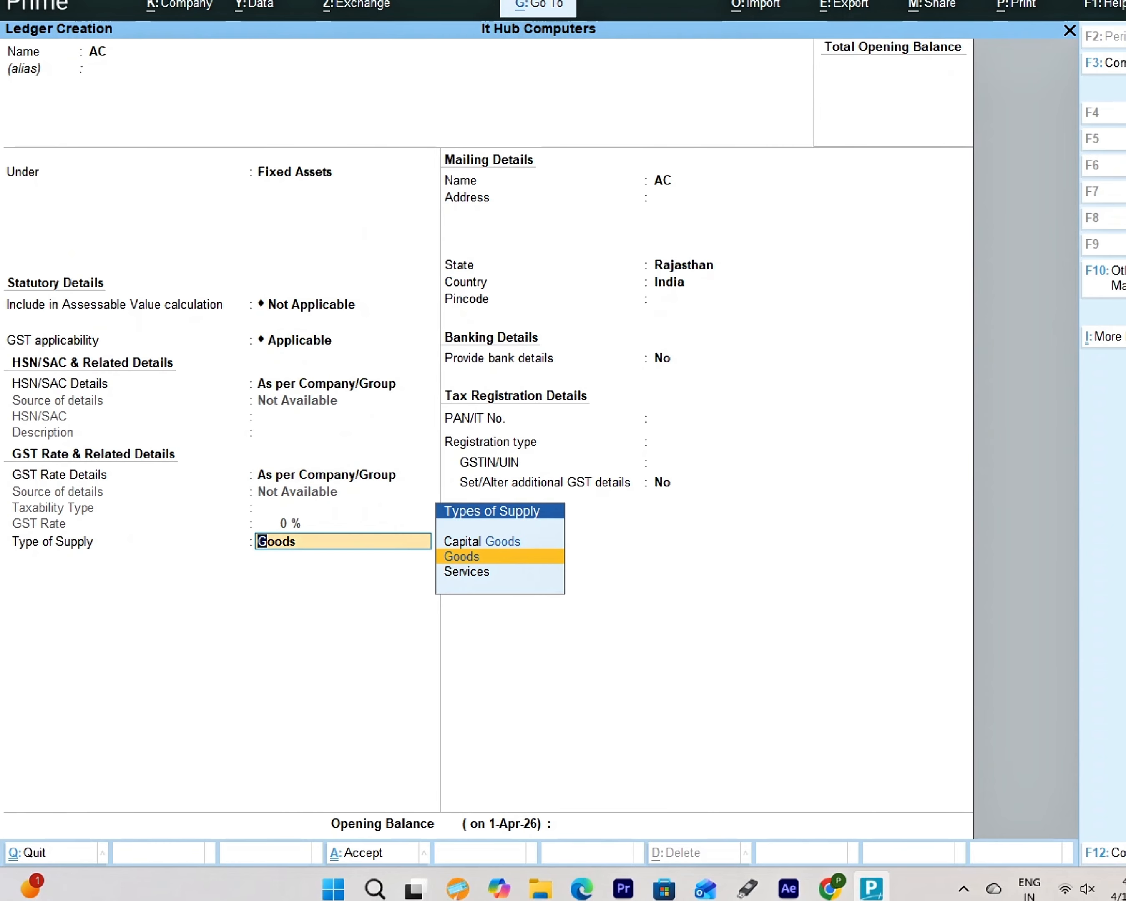
{"action": "key", "text": "Return"}
{"action": "key", "text": "Return"}
{"action": "key", "text": "Return"}
{"action": "key", "text": "Return"}
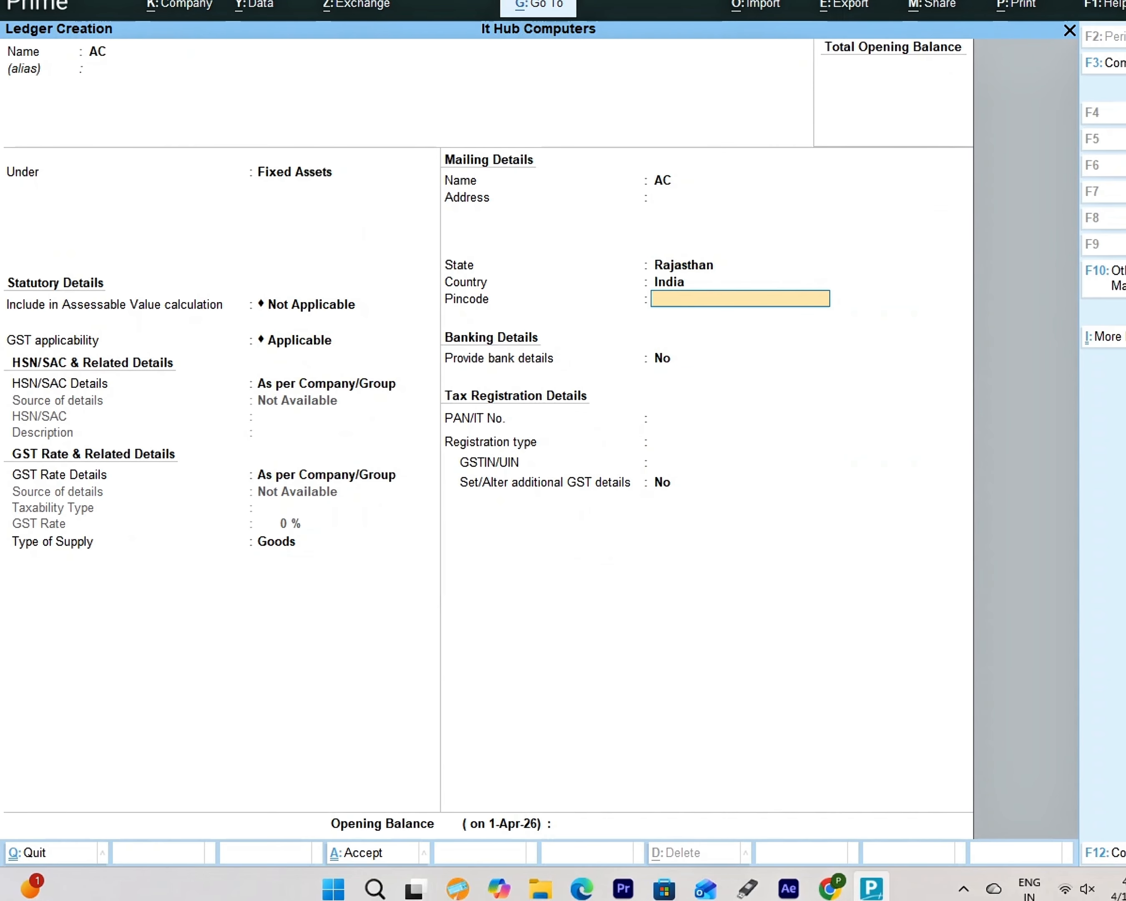
{"action": "key", "text": "Return"}
{"action": "key", "text": "Return"}
{"action": "key", "text": "Return"}
{"action": "key", "text": "Return"}
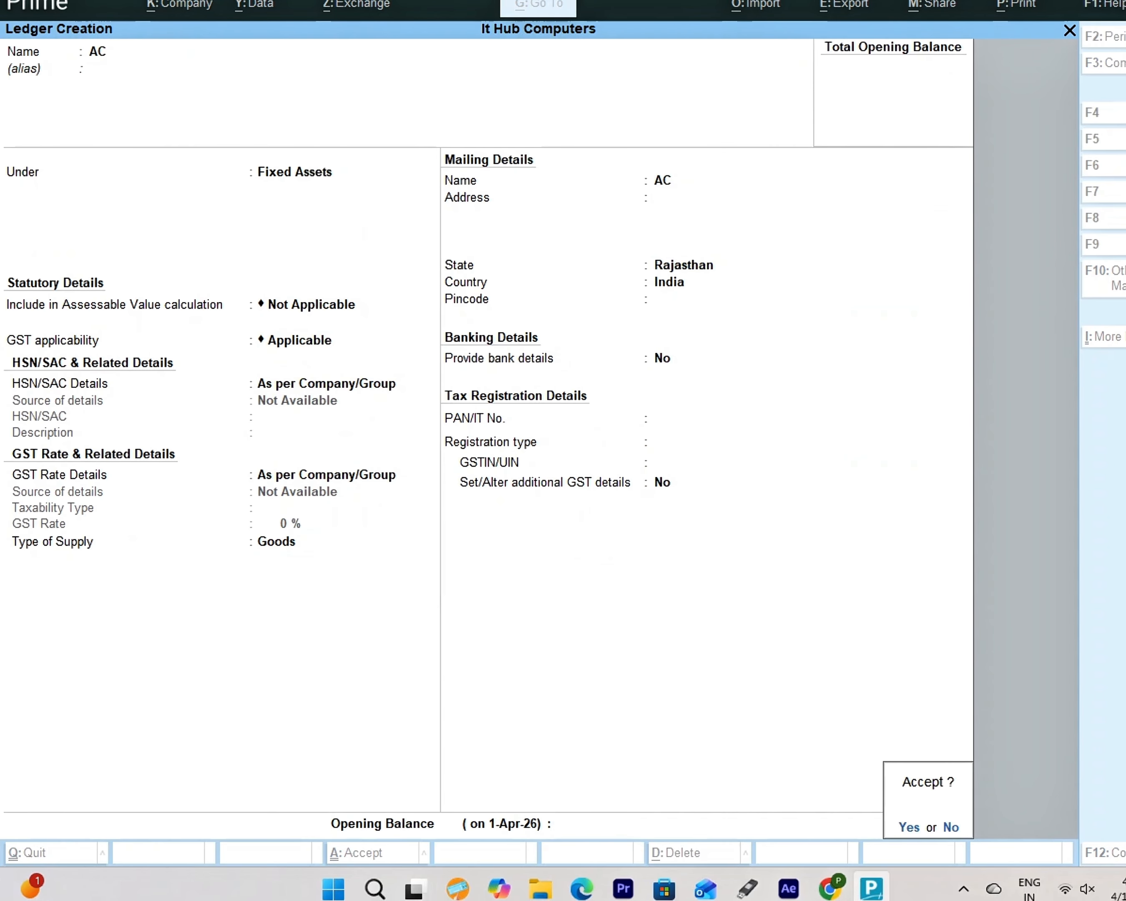
{"action": "key", "text": "Return"}
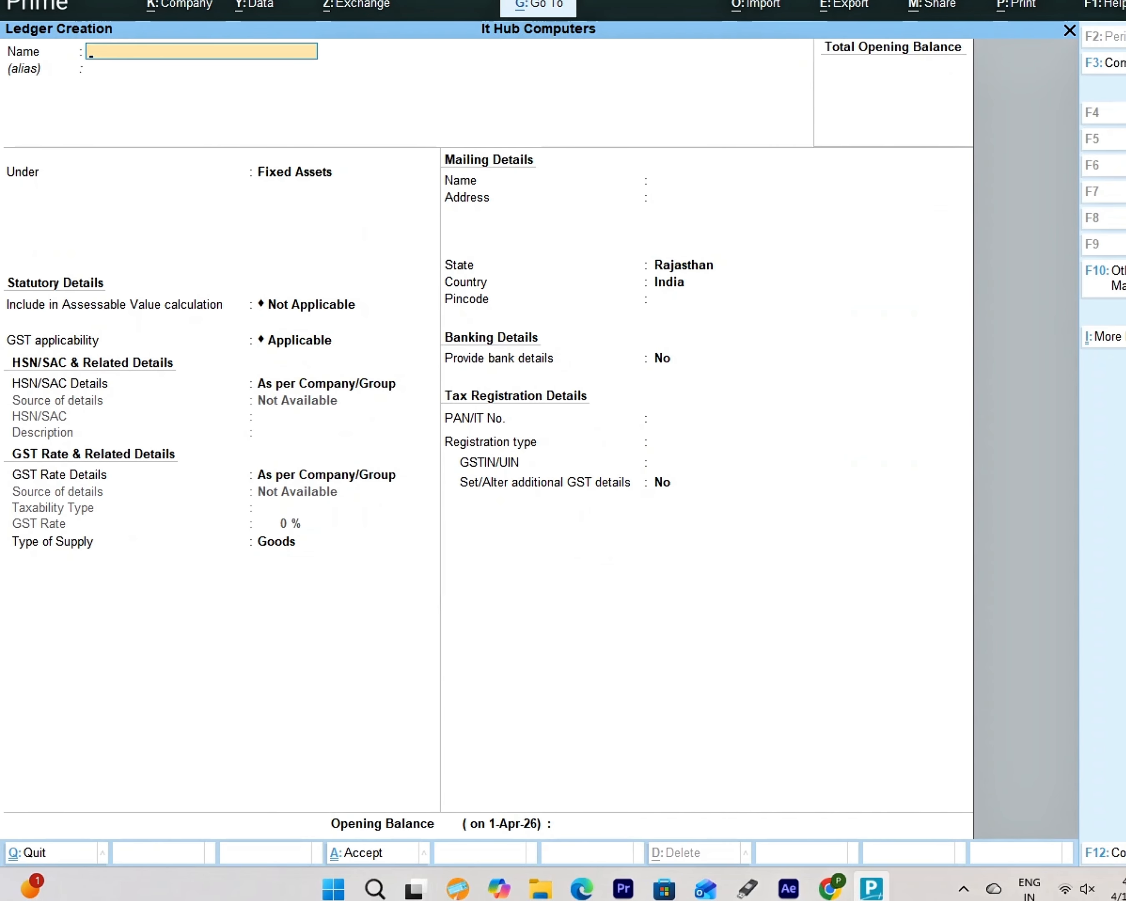
- Quit ledger creation and return to the Gateway of Tally
{"action": "key", "text": "Escape"}
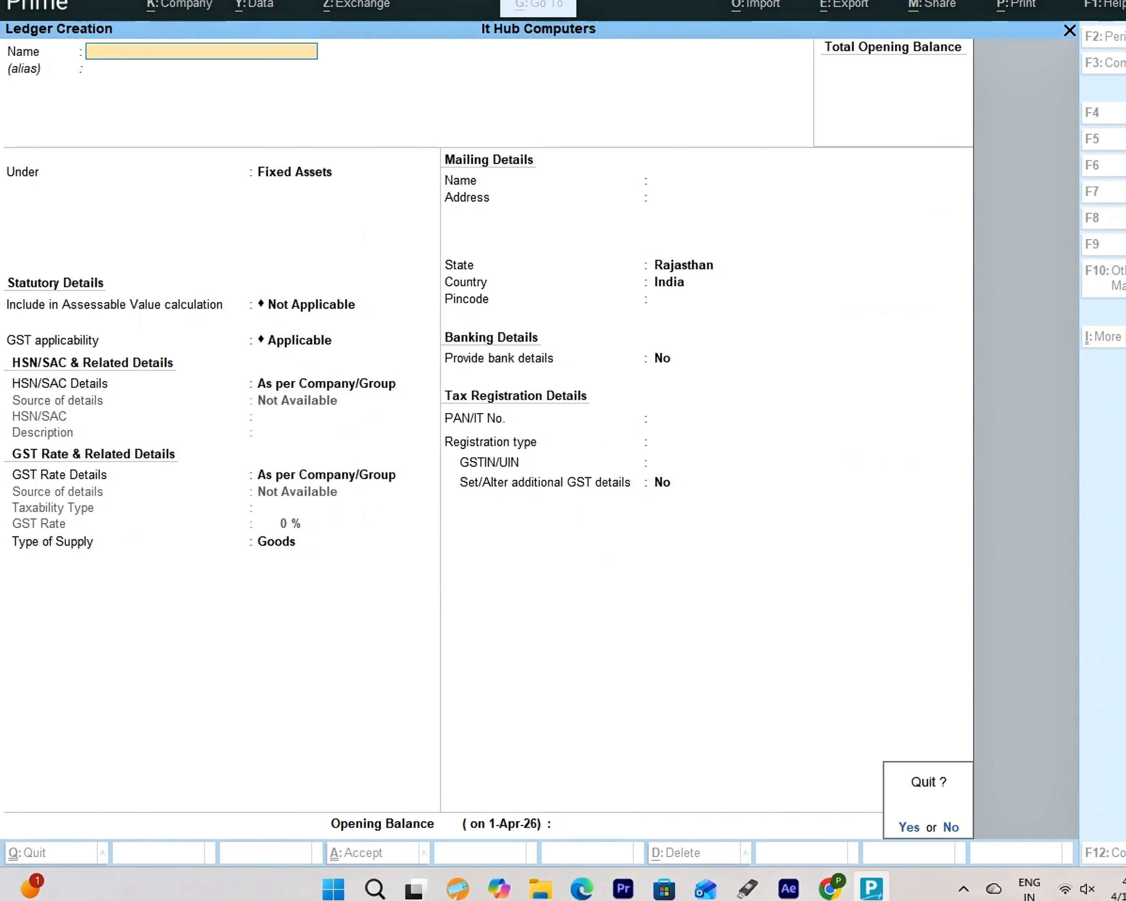
{"action": "key", "text": "Return"}
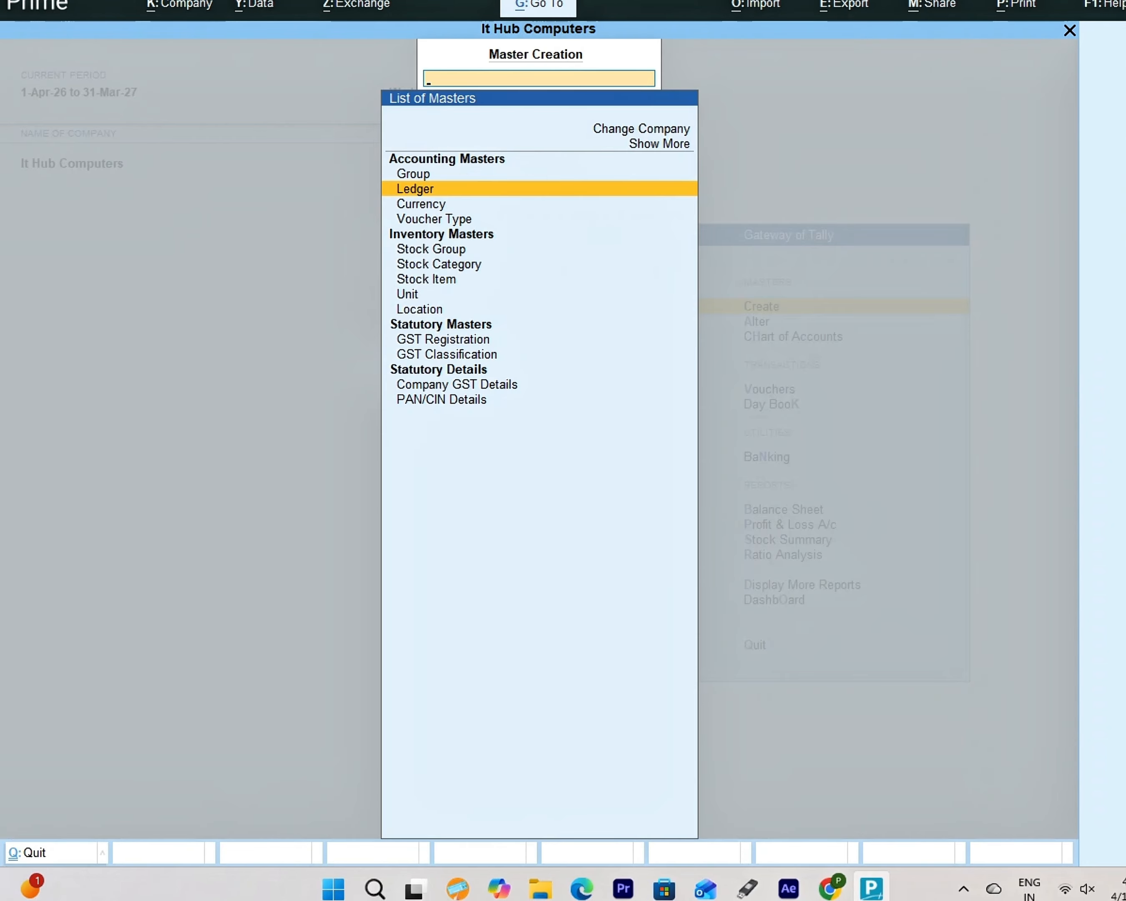
{"action": "key", "text": "Escape"}
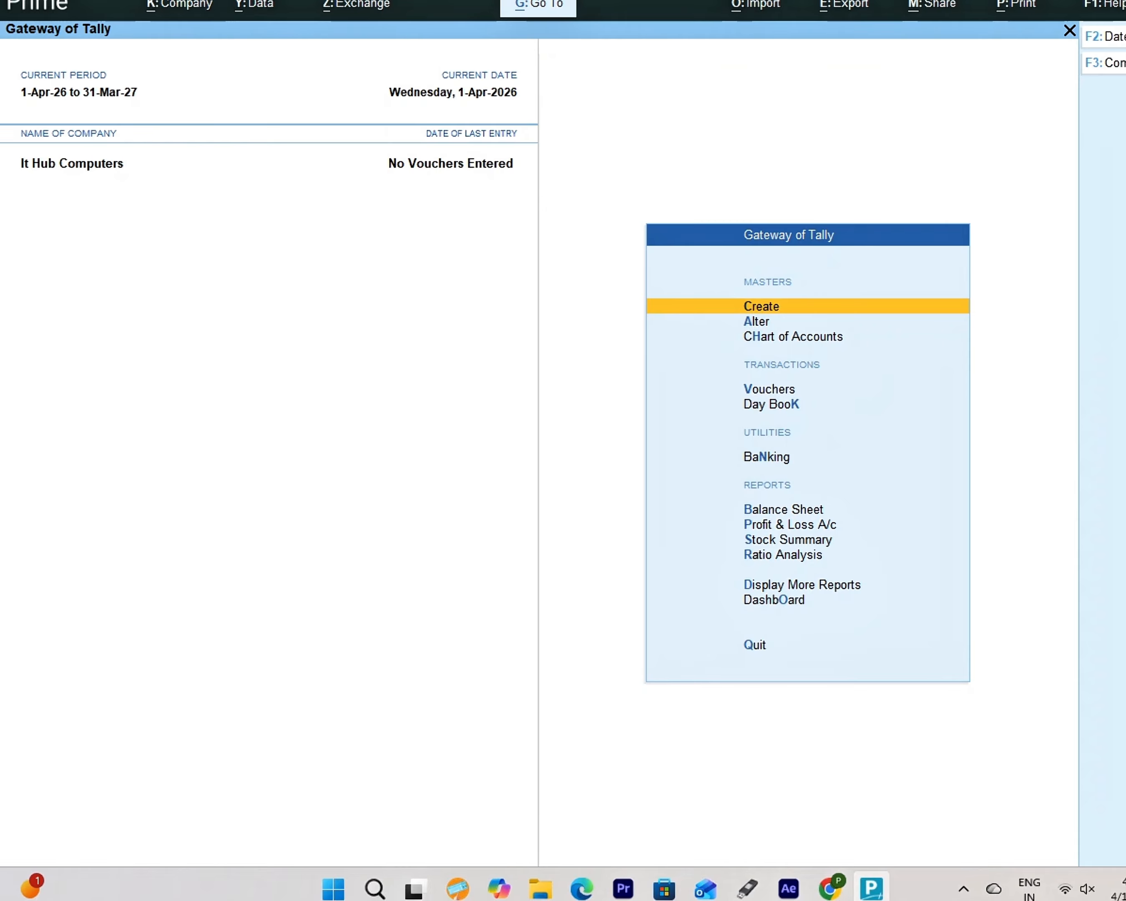